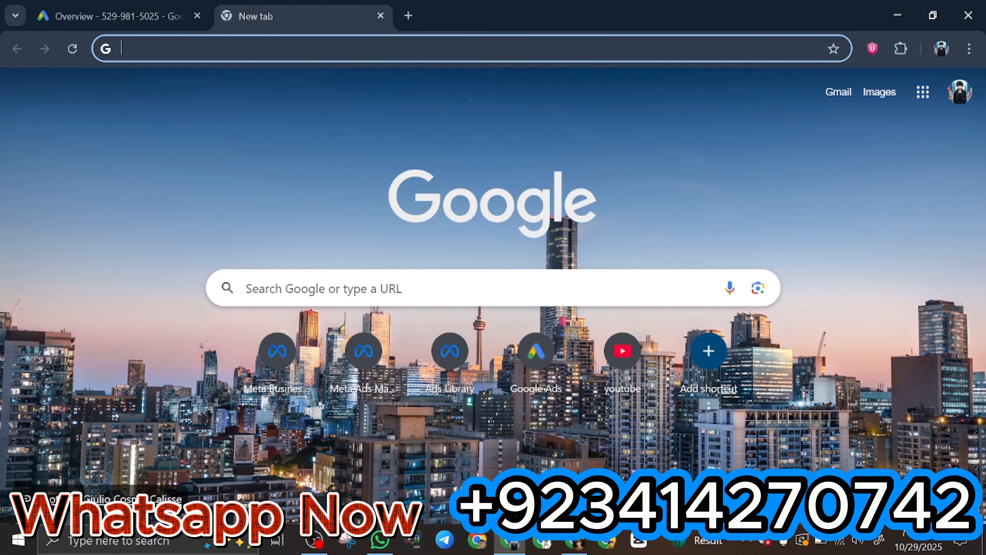
# Switch to the Chrome window with Marketcall and review the campaigns listed under My Campaigns.
pyautogui.click(575, 544)
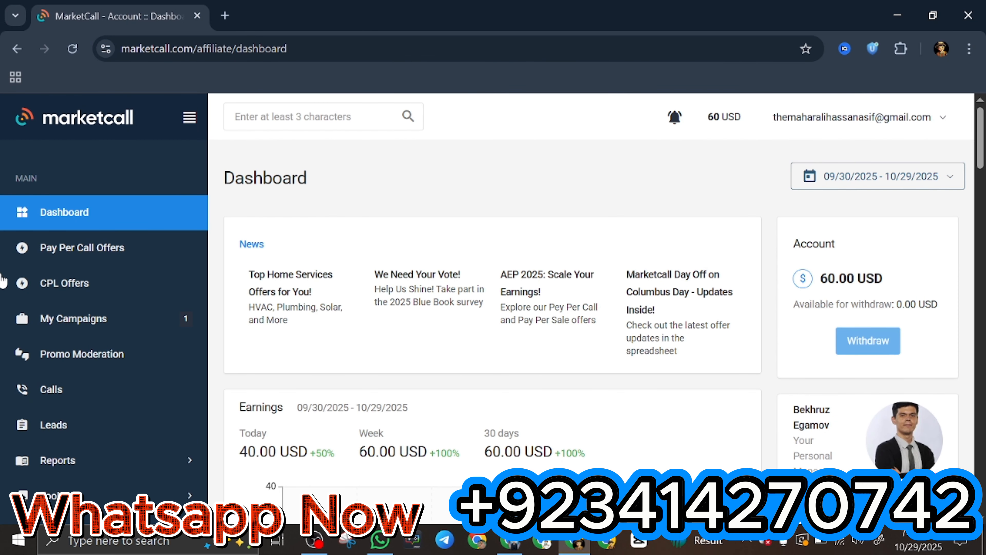
pyautogui.click(107, 318)
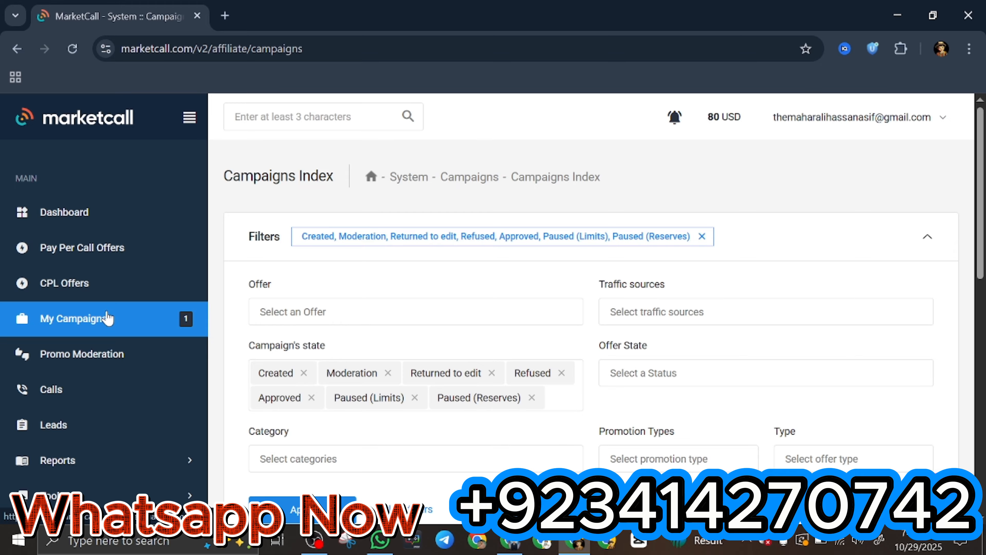
pyautogui.scroll(-5, 428, 311)
pyautogui.scroll(-5, 559, 282)
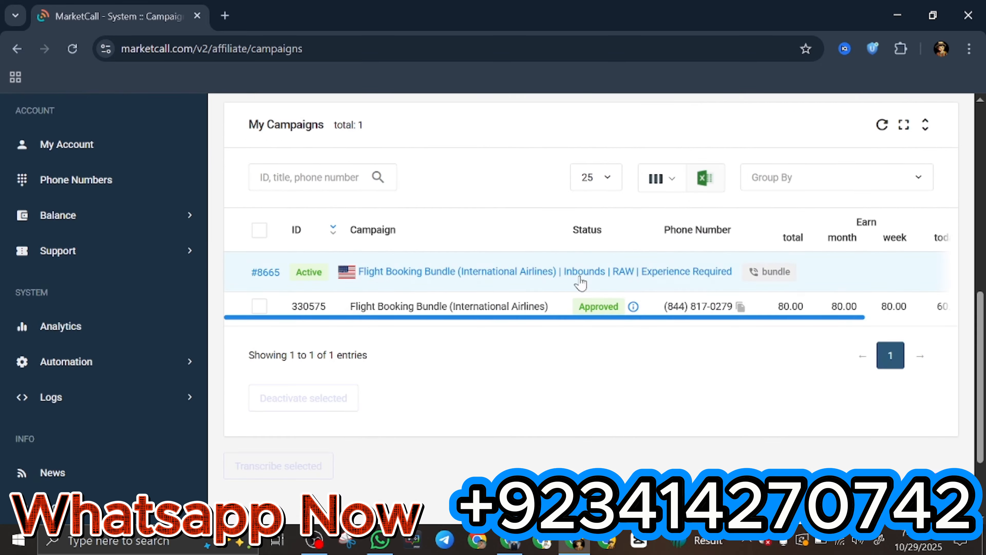
pyautogui.scroll(8, 60, 252)
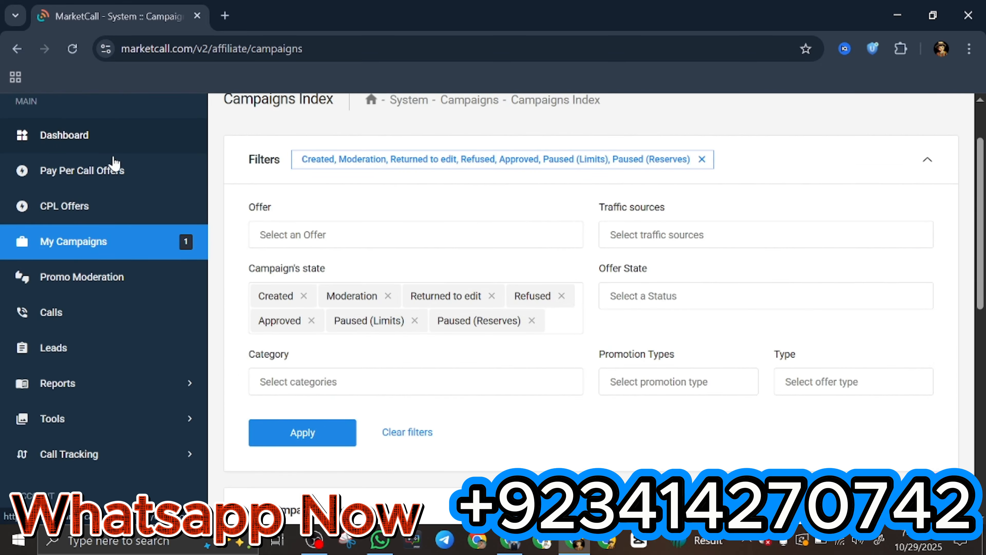
# Browse the Pay Per Call offers and open the "Plumbing Bundle | Inbounds | GMB | Dynamic" offer.
pyautogui.click(109, 172)
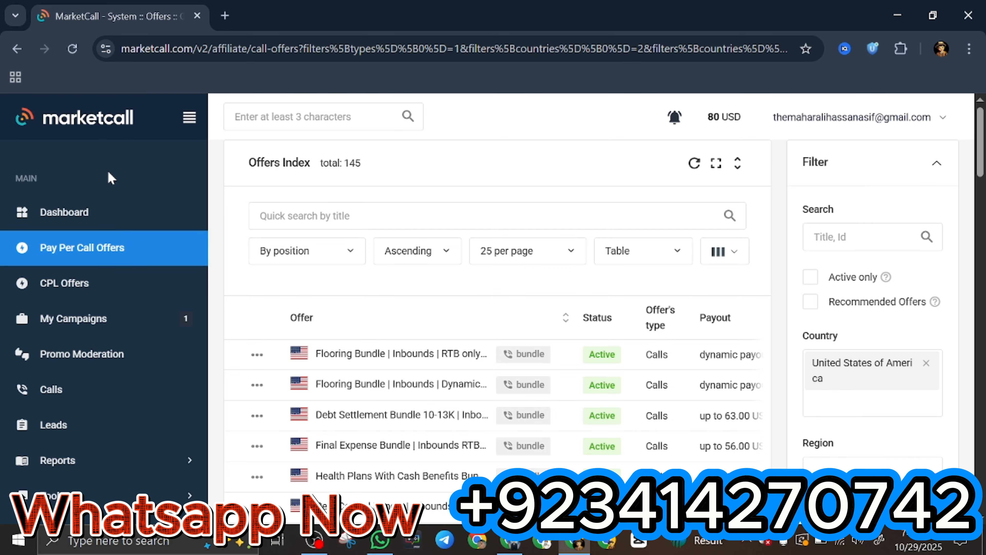
pyautogui.scroll(-5, 109, 173)
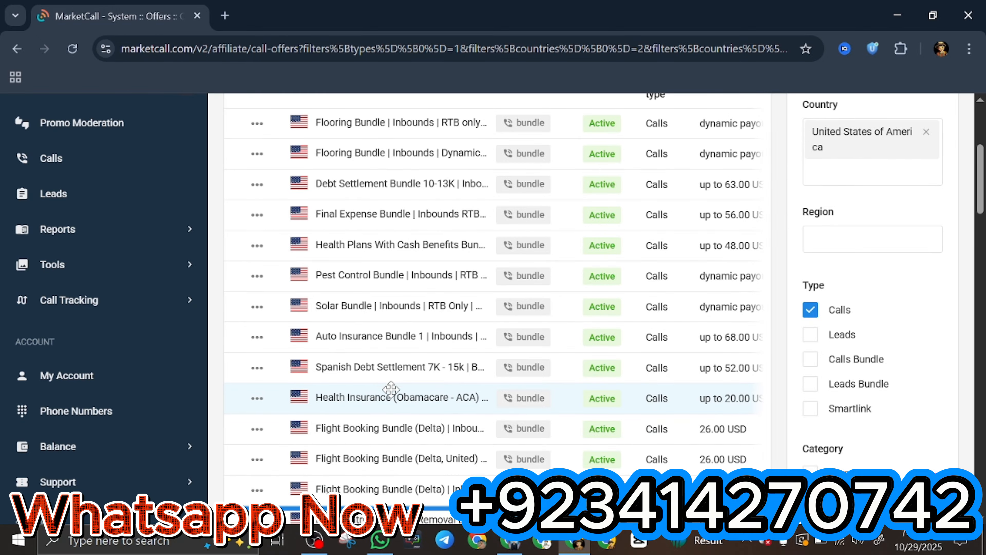
pyautogui.scroll(2, 387, 392)
pyautogui.scroll(-5, 374, 363)
pyautogui.scroll(-8, 389, 383)
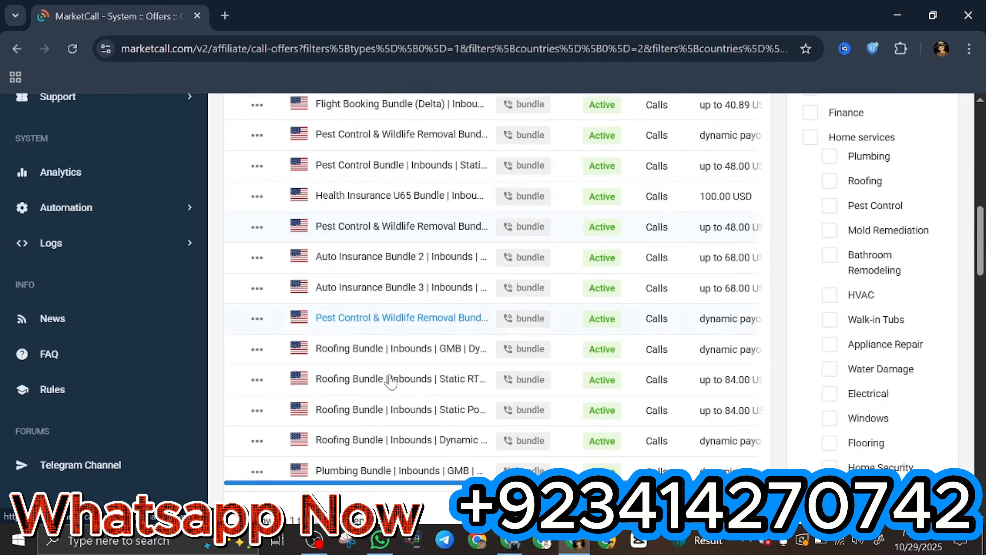
pyautogui.click(343, 319)
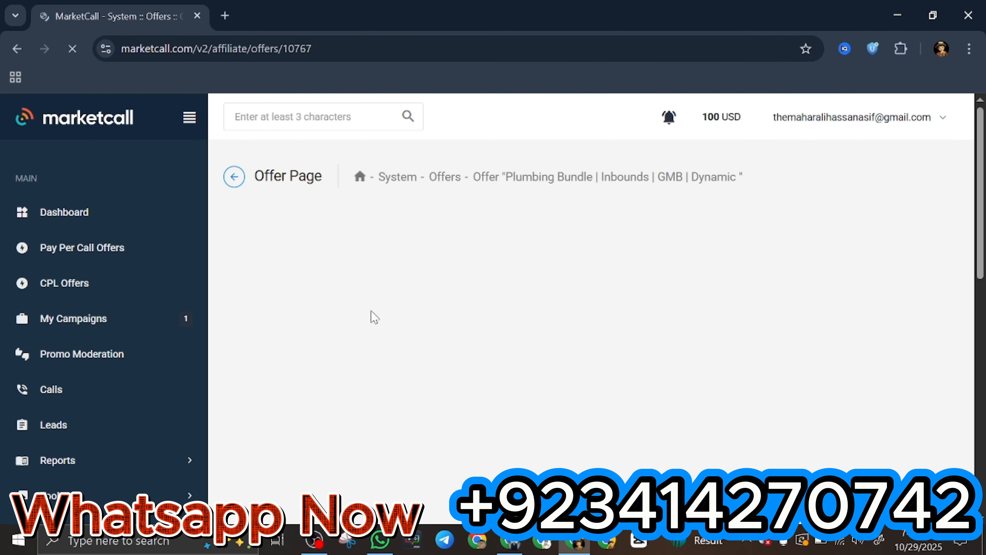
# Check the allowed traffic sources of the plumbing offer, then return to the dashboard.
pyautogui.scroll(-5, 462, 297)
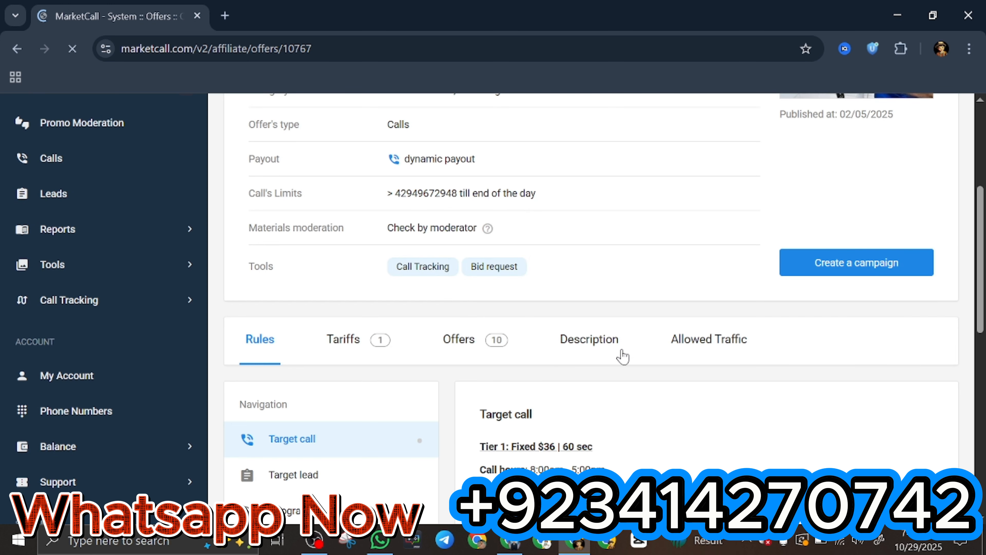
pyautogui.click(702, 344)
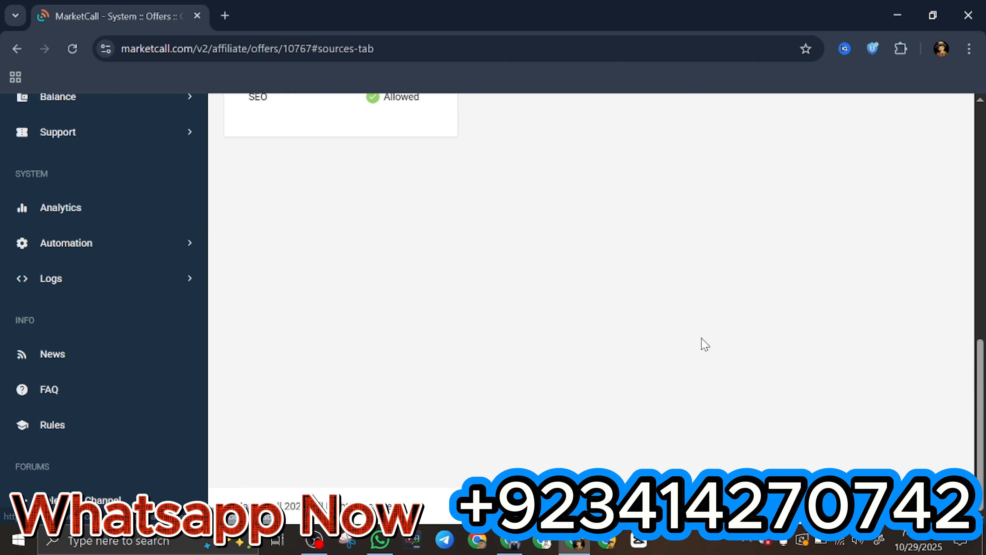
pyautogui.scroll(8, 357, 315)
pyautogui.moveTo(242, 408); pyautogui.dragTo(315, 425)
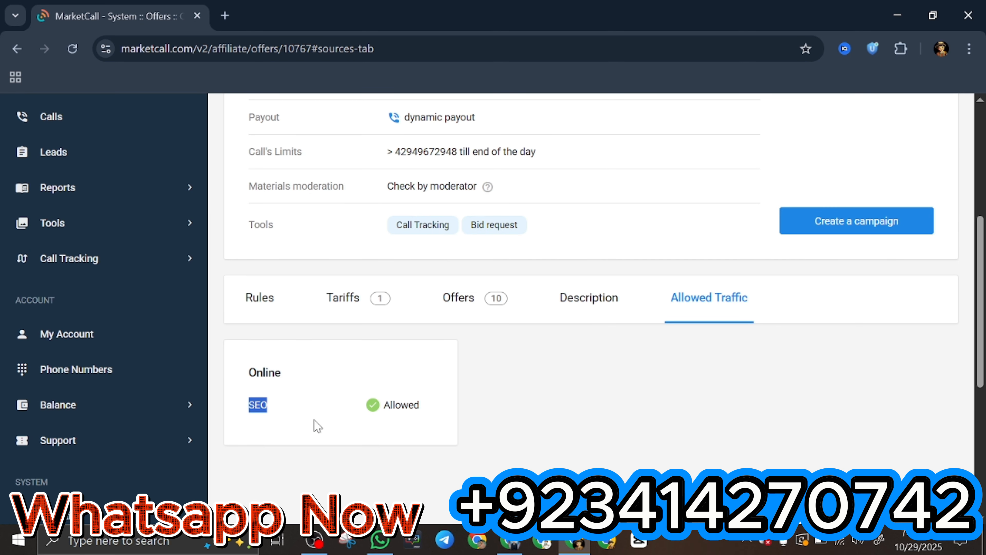
pyautogui.click(341, 425)
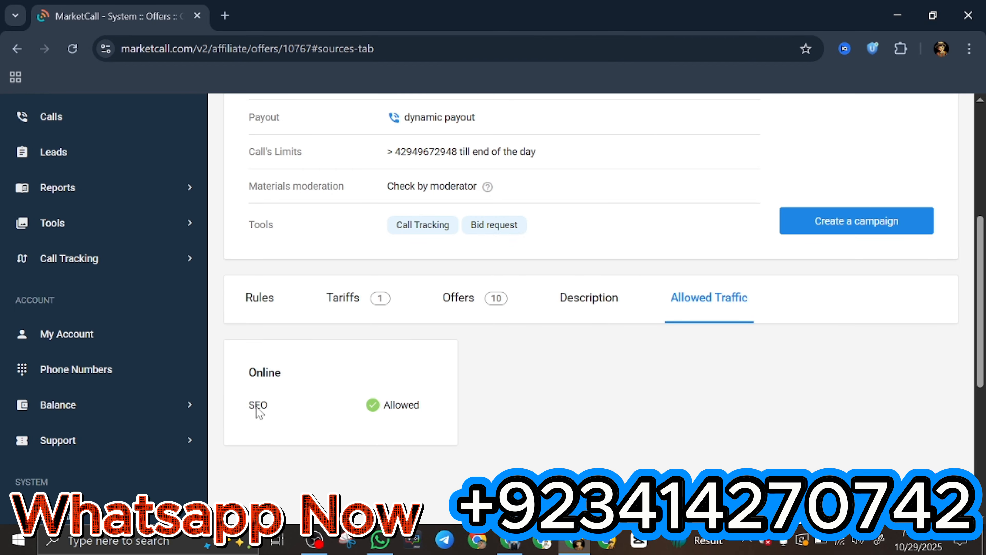
pyautogui.moveTo(256, 408); pyautogui.dragTo(346, 391)
pyautogui.click(346, 392)
pyautogui.scroll(7, 346, 391)
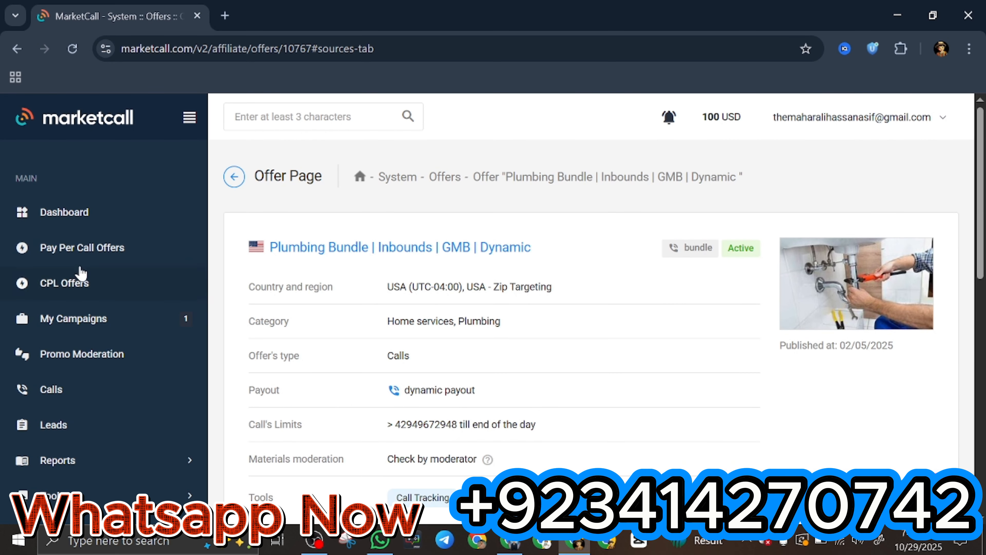
pyautogui.click(111, 224)
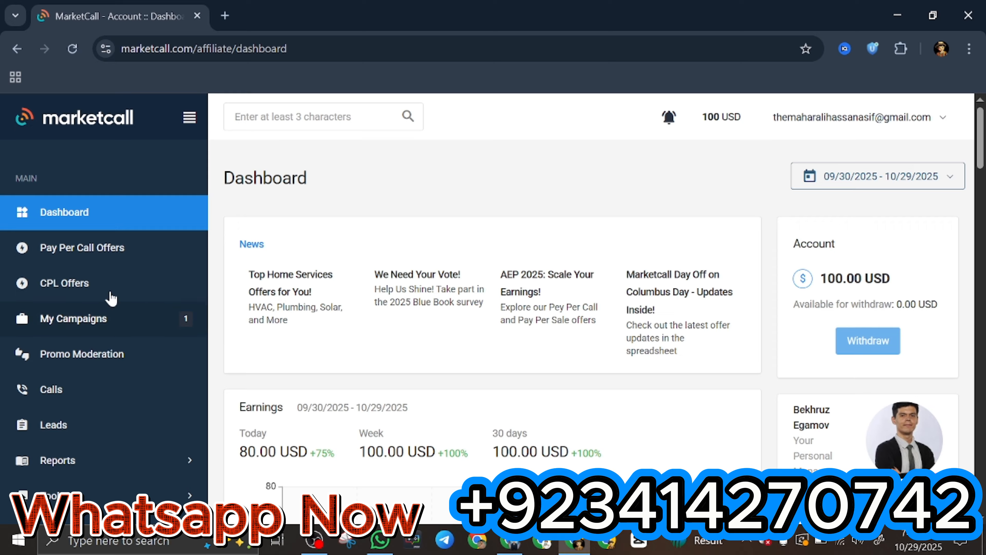
# Examine the Pay Per Call offers list and its filter options for category, promotion type and tools.
pyautogui.click(128, 253)
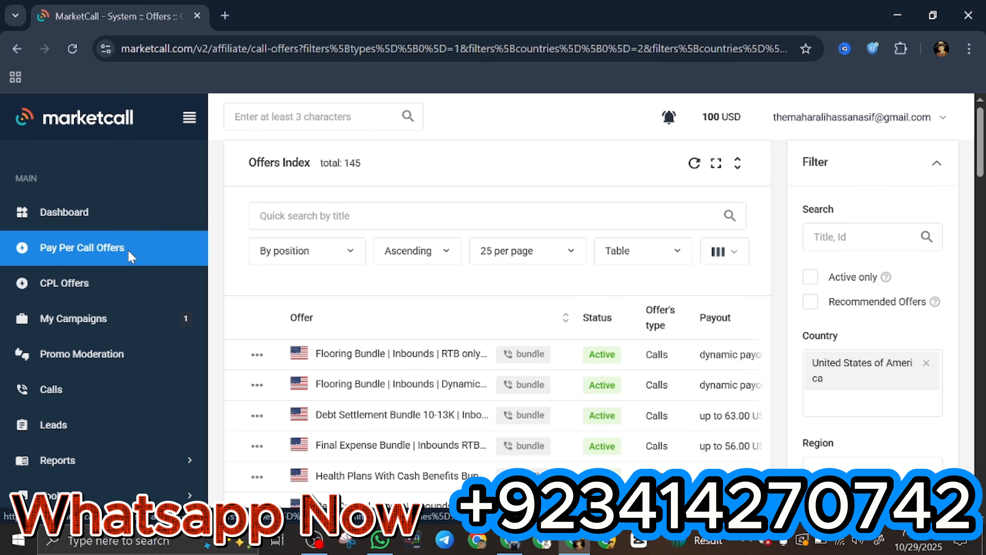
pyautogui.scroll(-5, 128, 255)
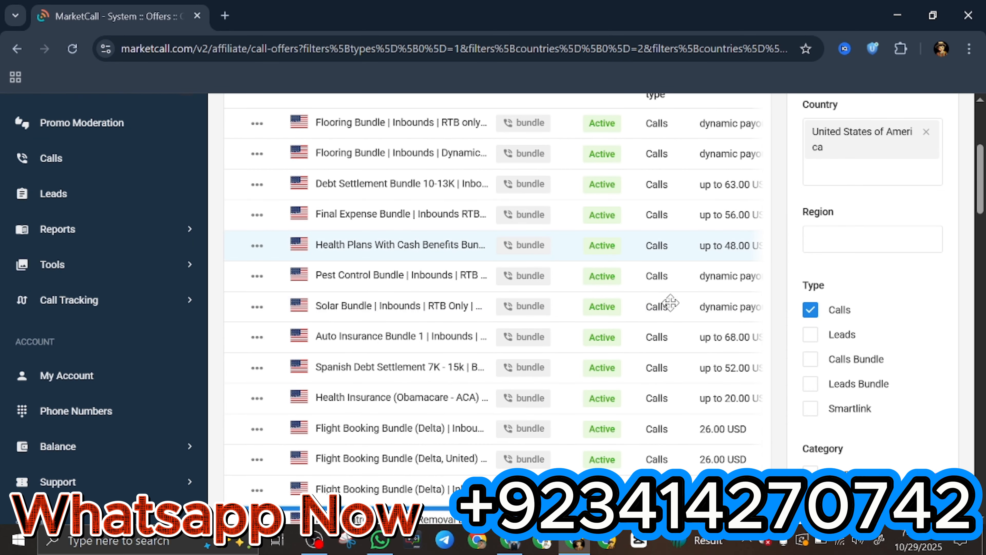
pyautogui.scroll(-5, 916, 277)
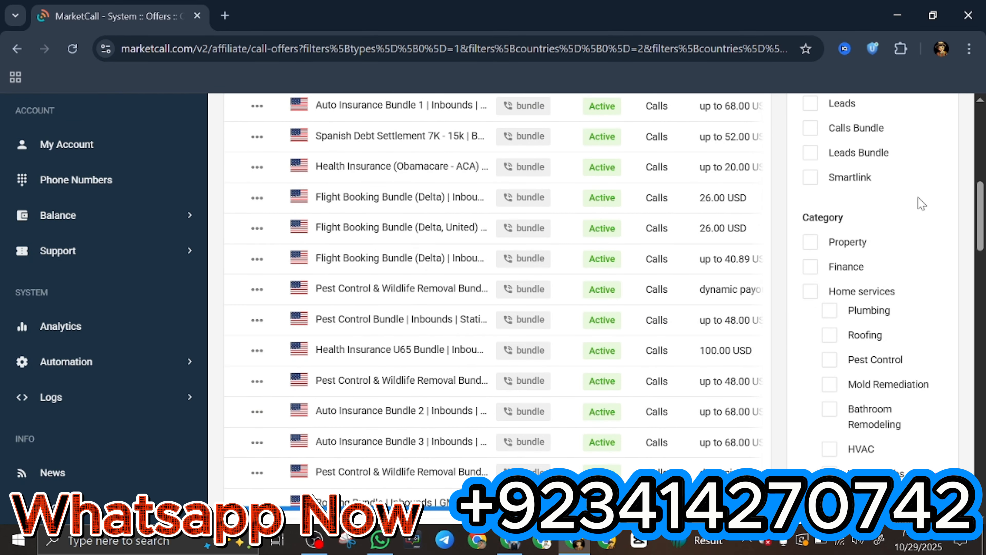
pyautogui.scroll(-5, 920, 206)
pyautogui.scroll(-5, 917, 202)
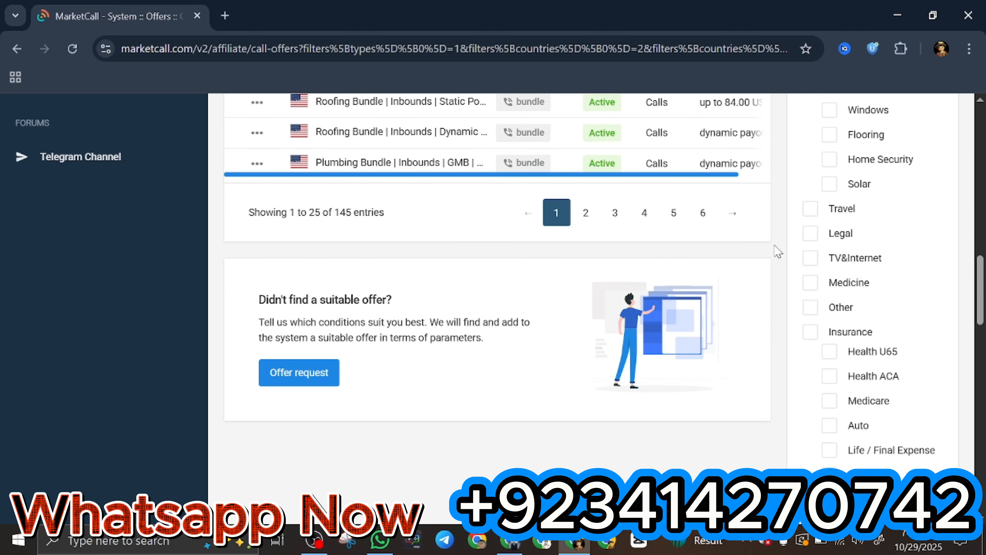
pyautogui.scroll(5, 835, 404)
pyautogui.scroll(2, 882, 404)
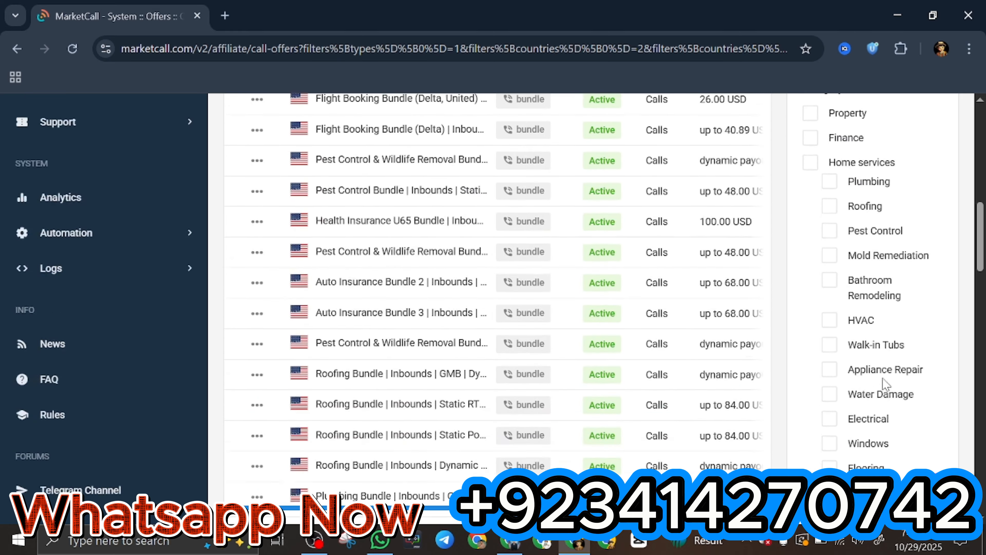
pyautogui.scroll(-3, 886, 357)
pyautogui.scroll(-10, 886, 338)
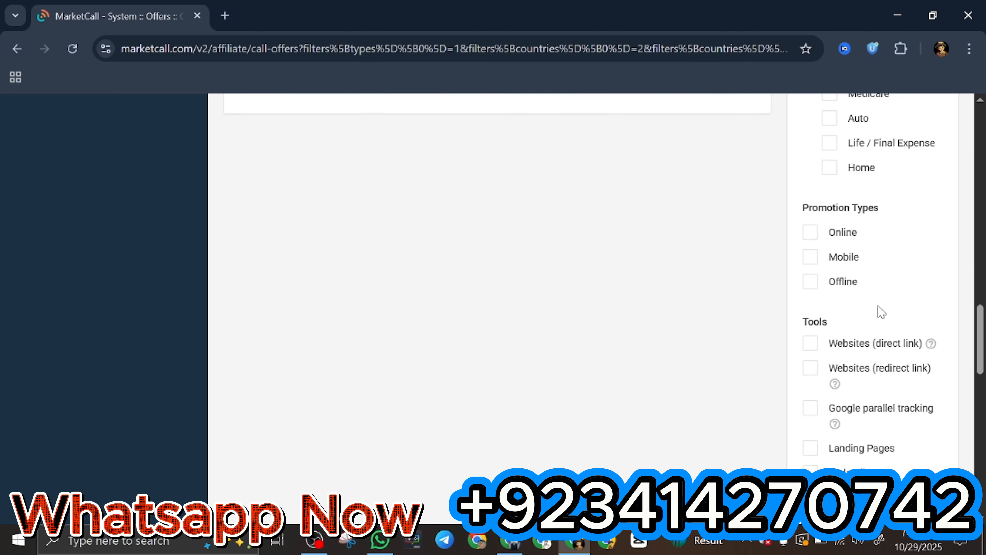
pyautogui.scroll(13, 879, 311)
pyautogui.scroll(-3, 880, 311)
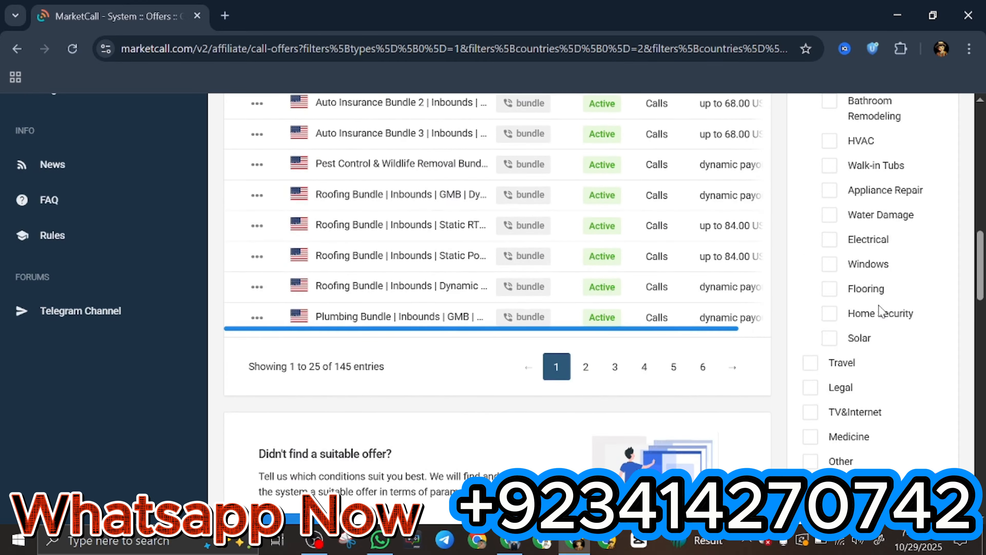
pyautogui.scroll(3, 882, 315)
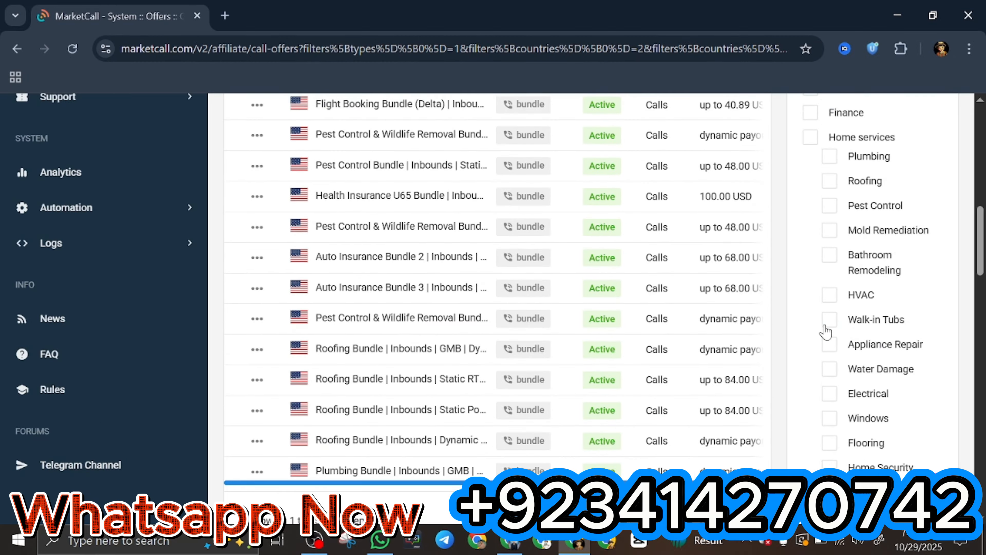
pyautogui.scroll(2, 896, 251)
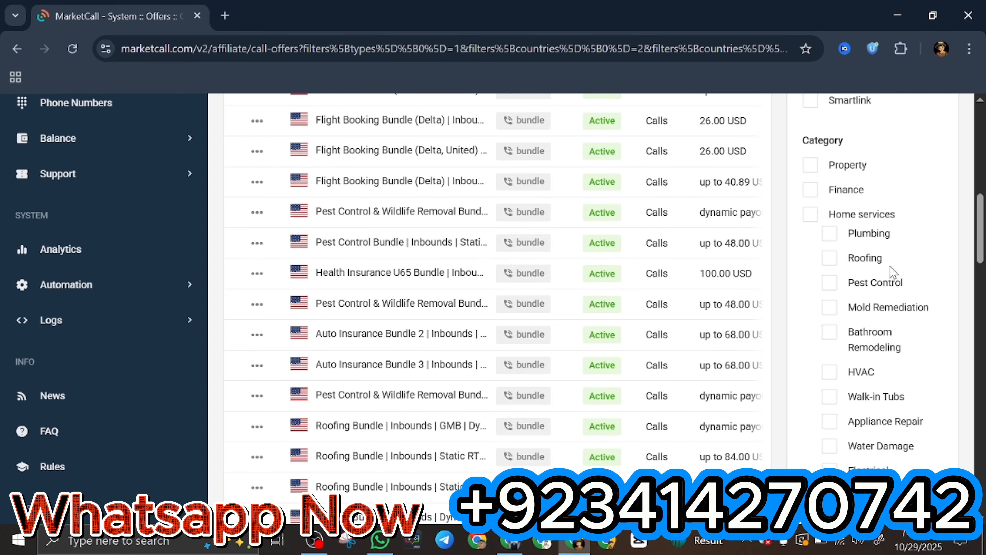
pyautogui.scroll(15, 900, 214)
# Open the Marketcall dashboard and review the earnings summary and chart.
pyautogui.click(97, 214)
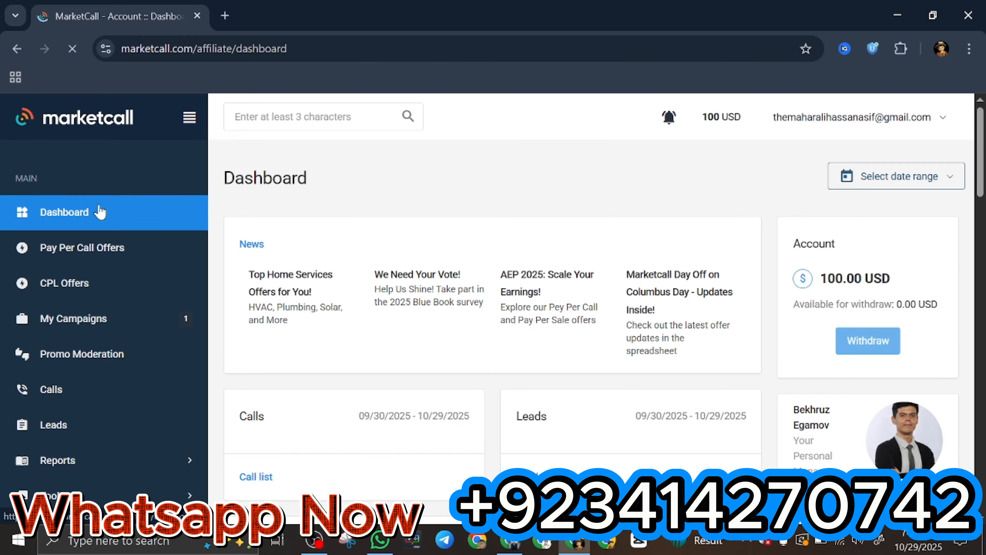
pyautogui.scroll(-4, 586, 333)
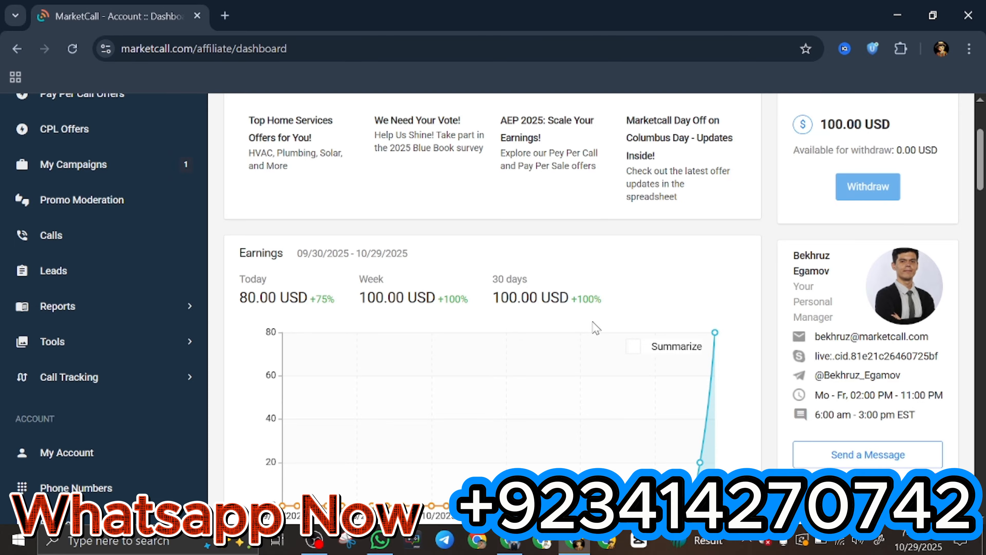
pyautogui.scroll(2, 597, 327)
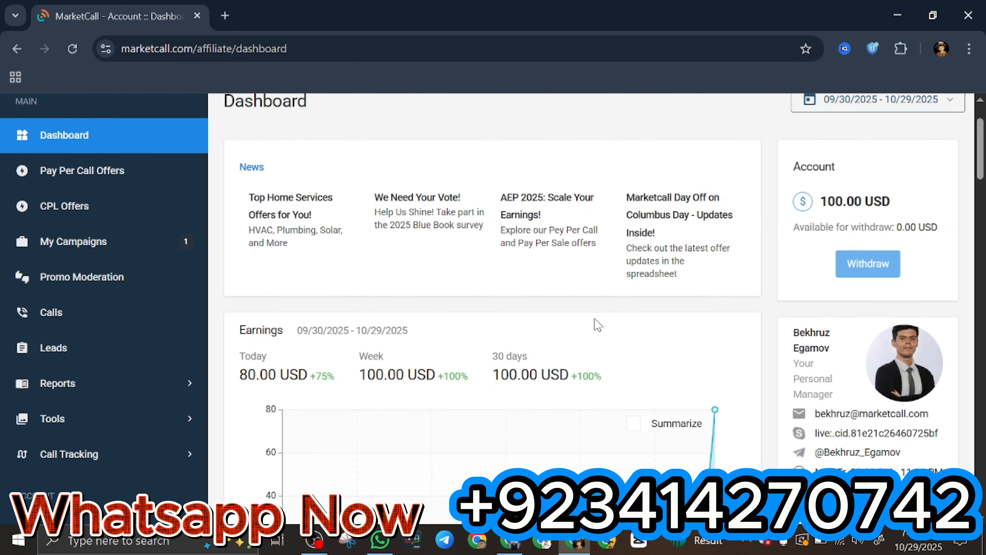
pyautogui.scroll(2, 598, 325)
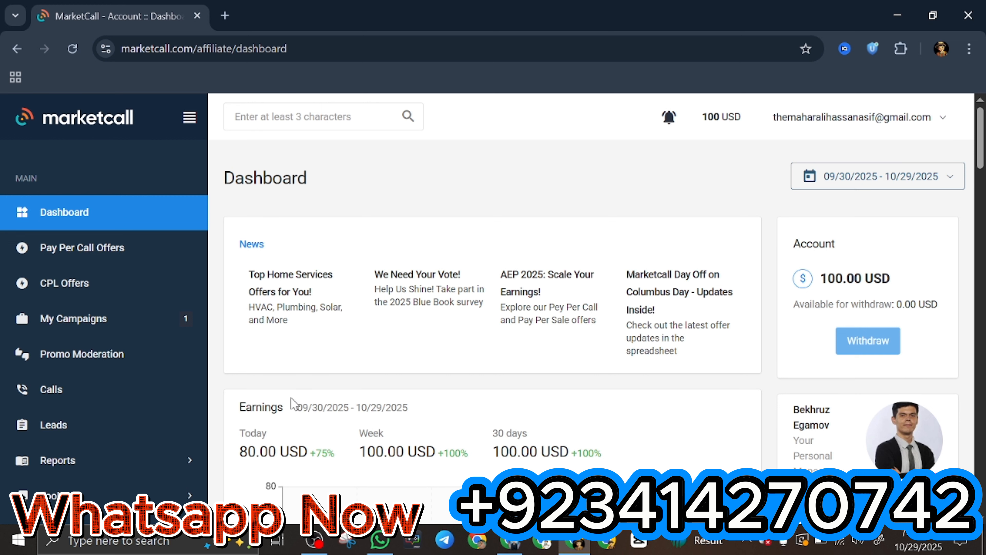
# Review the flight booking campaign's entry in My Campaigns and go back to the dashboard.
pyautogui.click(148, 329)
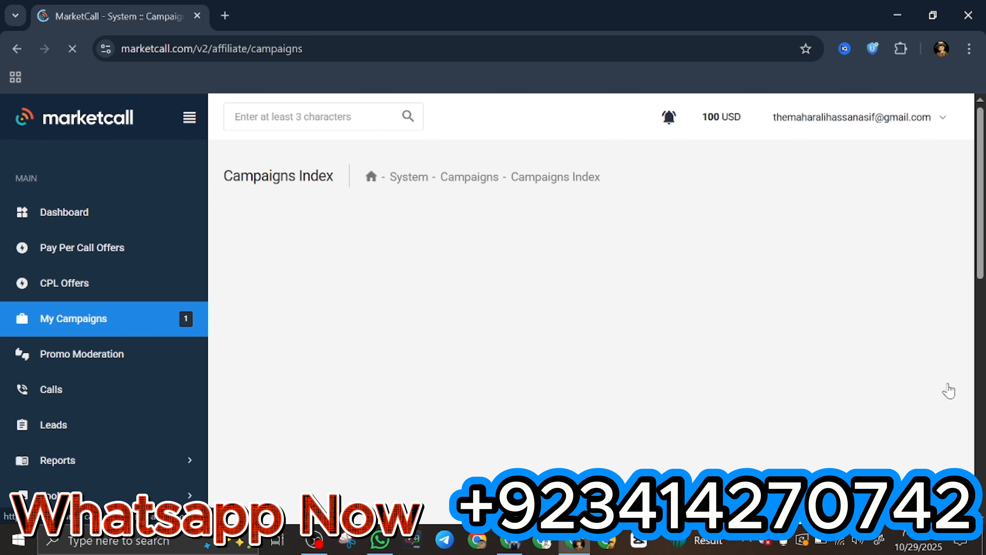
pyautogui.scroll(-6, 702, 338)
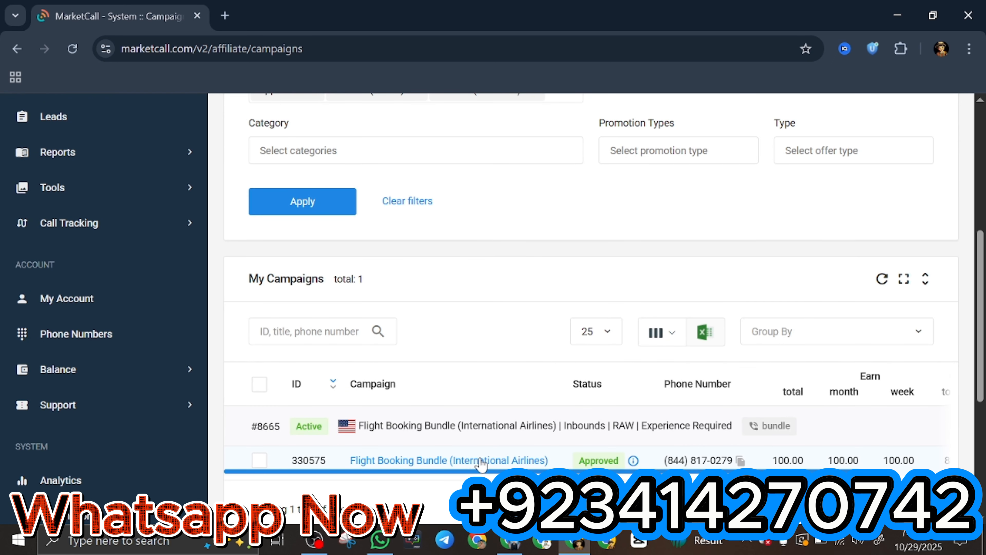
pyautogui.scroll(8, 563, 433)
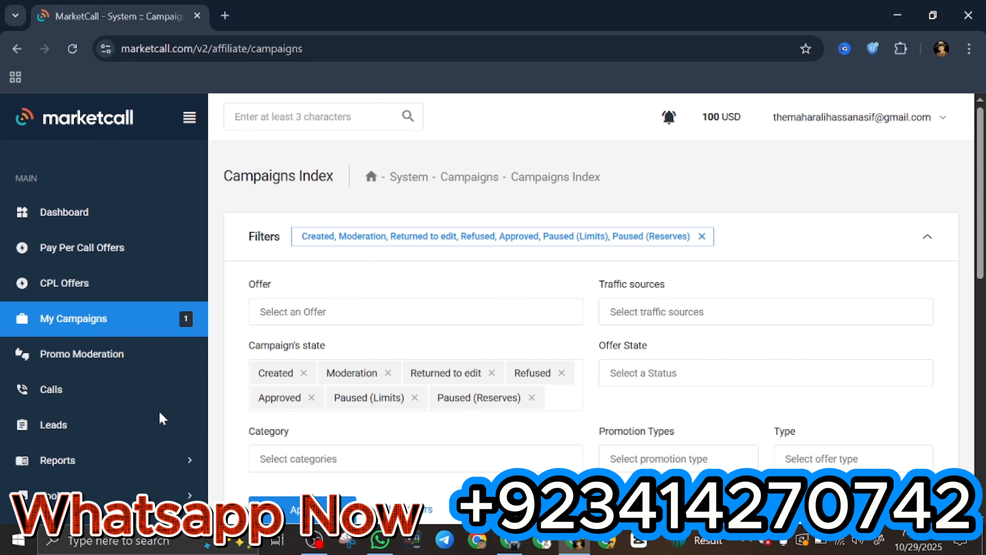
pyautogui.click(116, 229)
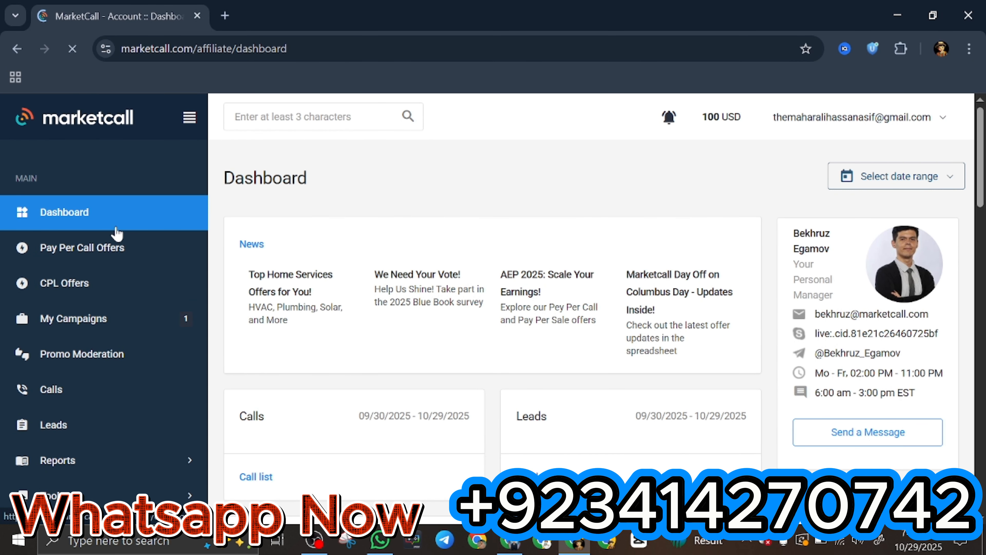
# Switch to the other Chrome window and open Meta Ads Manager from its new tab page.
pyautogui.click(226, 16)
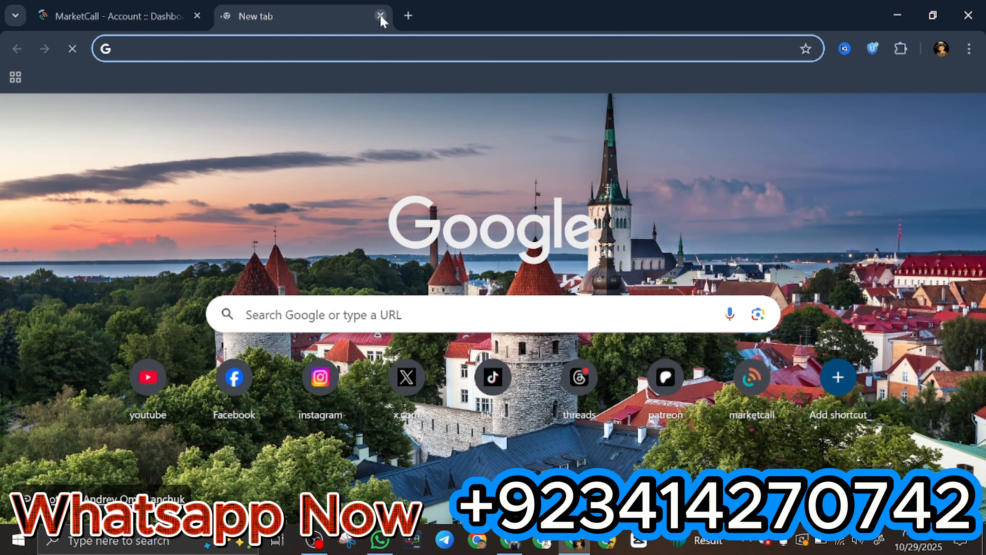
pyautogui.click(381, 16)
pyautogui.click(515, 544)
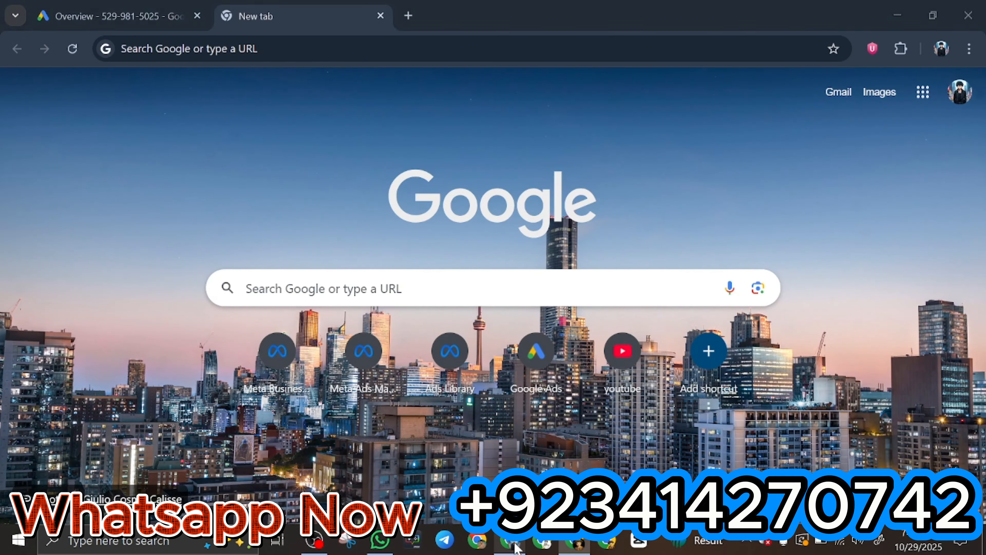
pyautogui.click(361, 371)
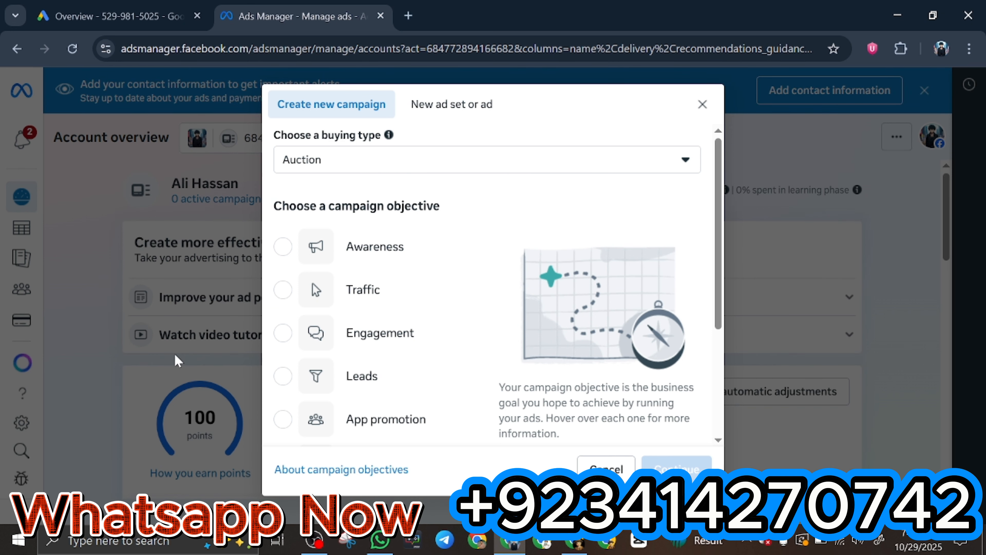
# Create a new auction campaign with the Leads objective and dismiss the Advantage+ setup notice.
pyautogui.moveTo(290, 380)
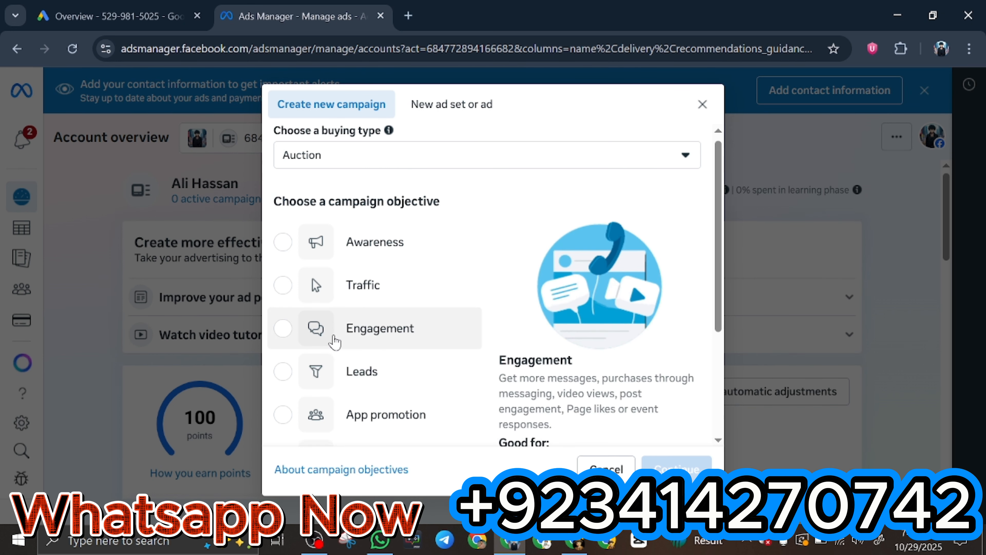
pyautogui.scroll(-4, 335, 337)
pyautogui.scroll(4, 323, 327)
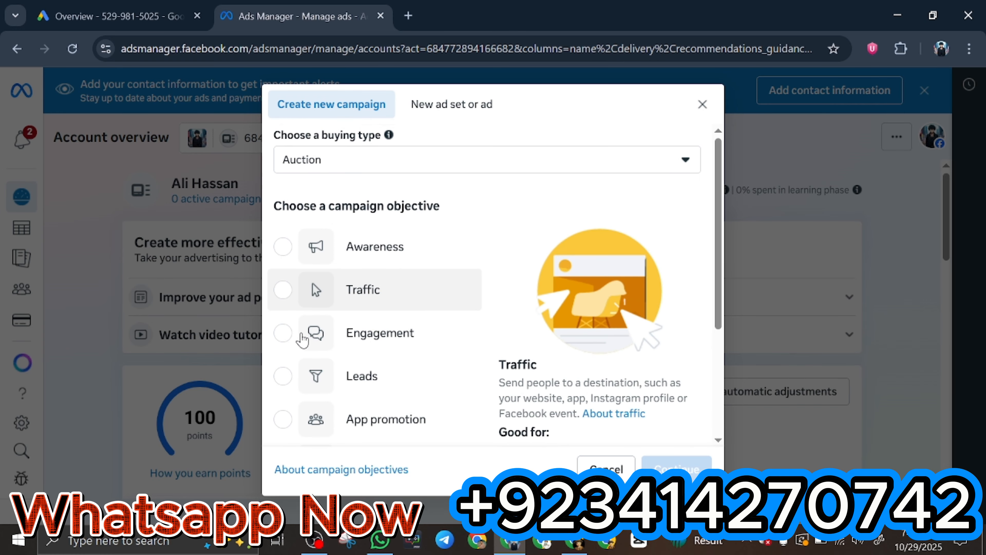
pyautogui.click(282, 377)
pyautogui.scroll(-2, 569, 311)
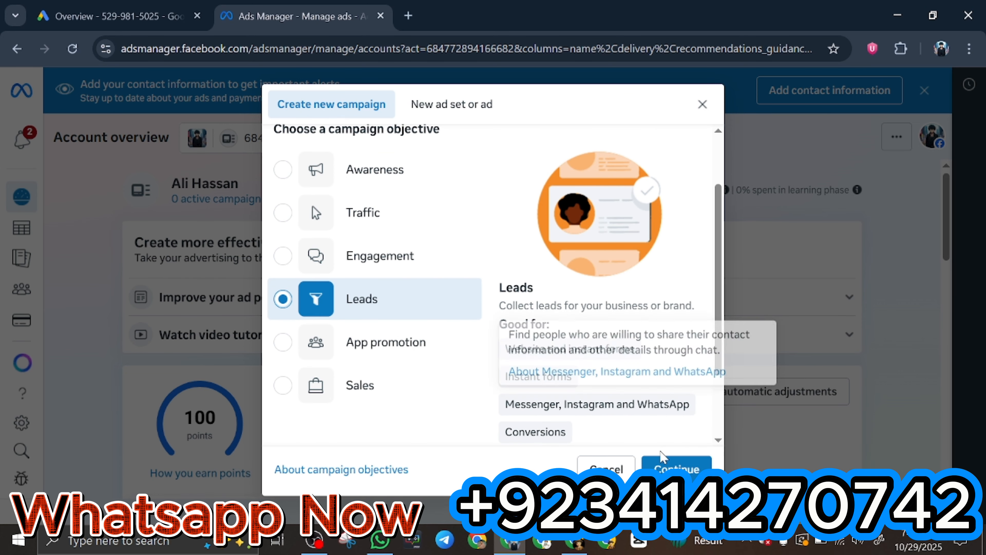
pyautogui.click(668, 468)
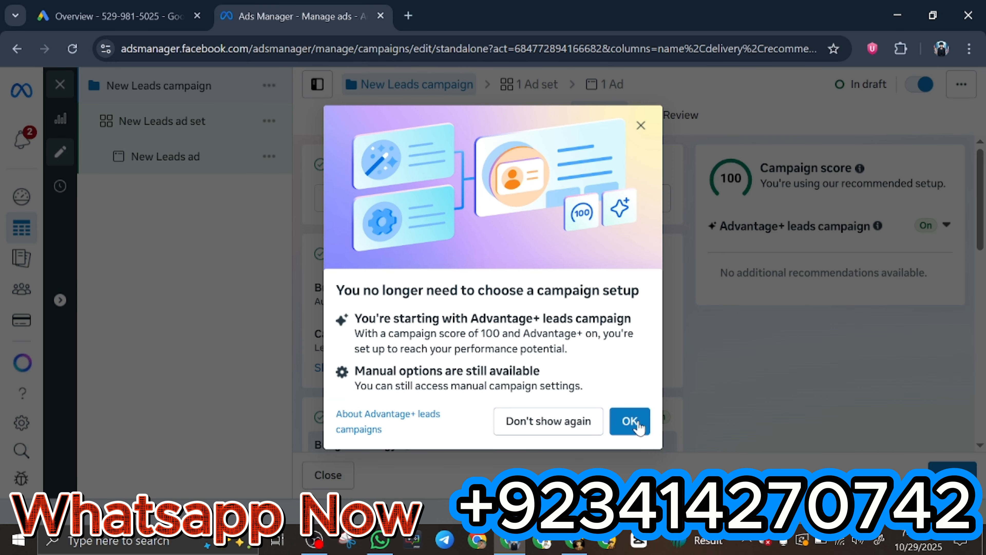
pyautogui.click(629, 421)
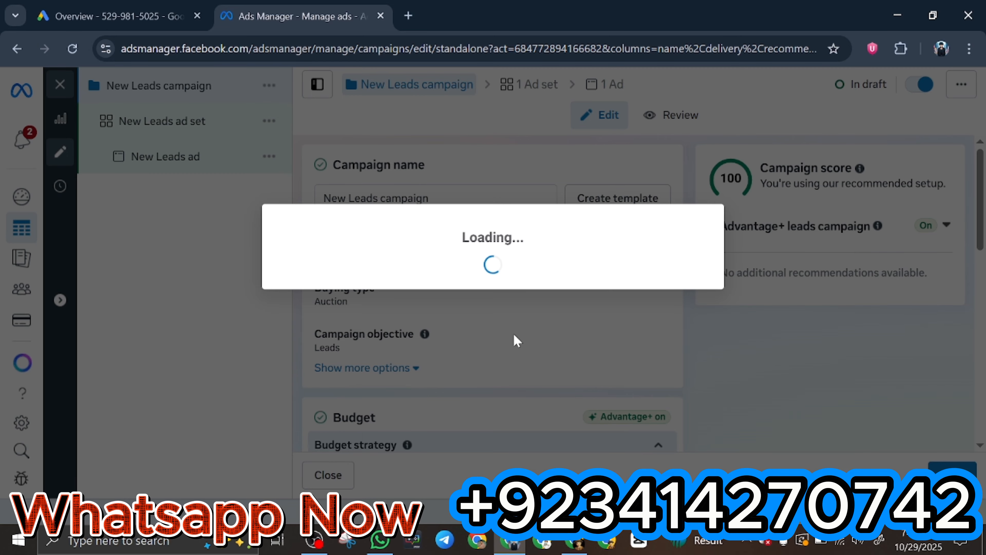
# Rename the campaign as New Leads campaign CALL.
pyautogui.scroll(-3, 513, 335)
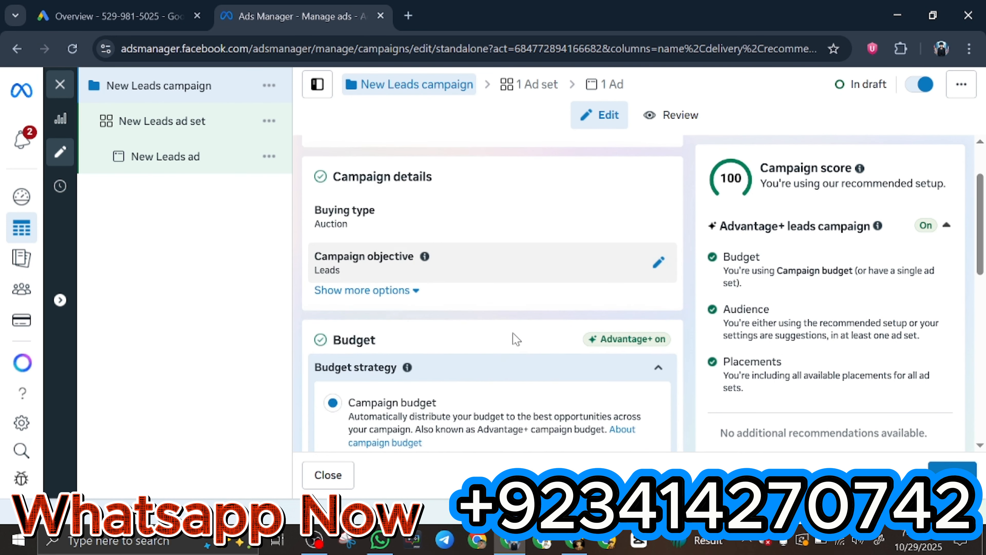
pyautogui.scroll(3, 513, 334)
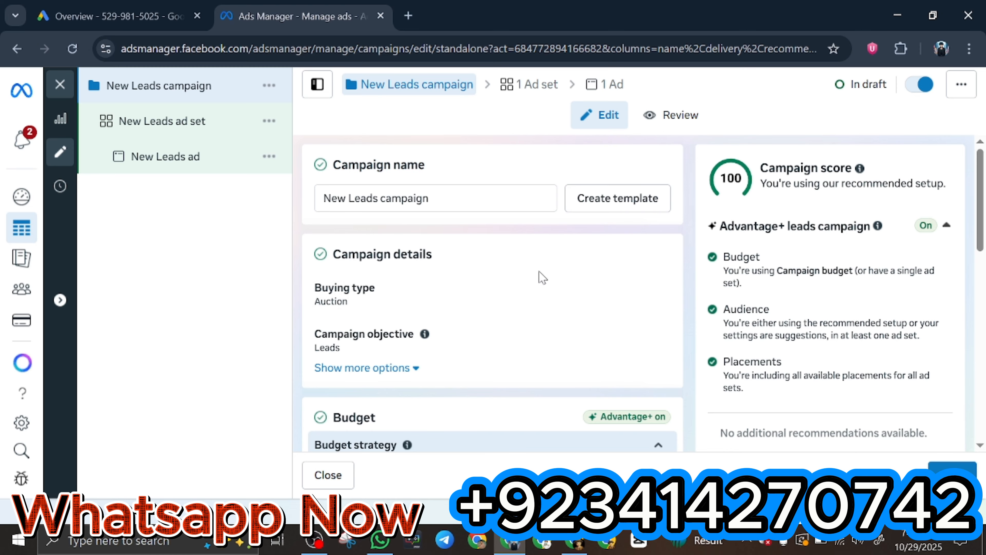
pyautogui.click(446, 206)
pyautogui.moveTo(445, 205); pyautogui.dragTo(321, 198)
pyautogui.click(495, 192)
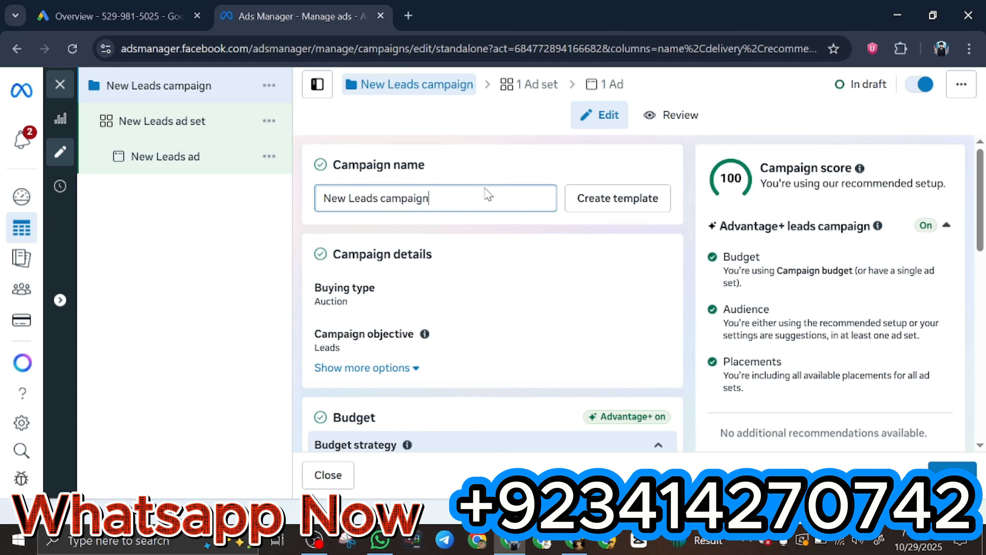
pyautogui.write('DA')
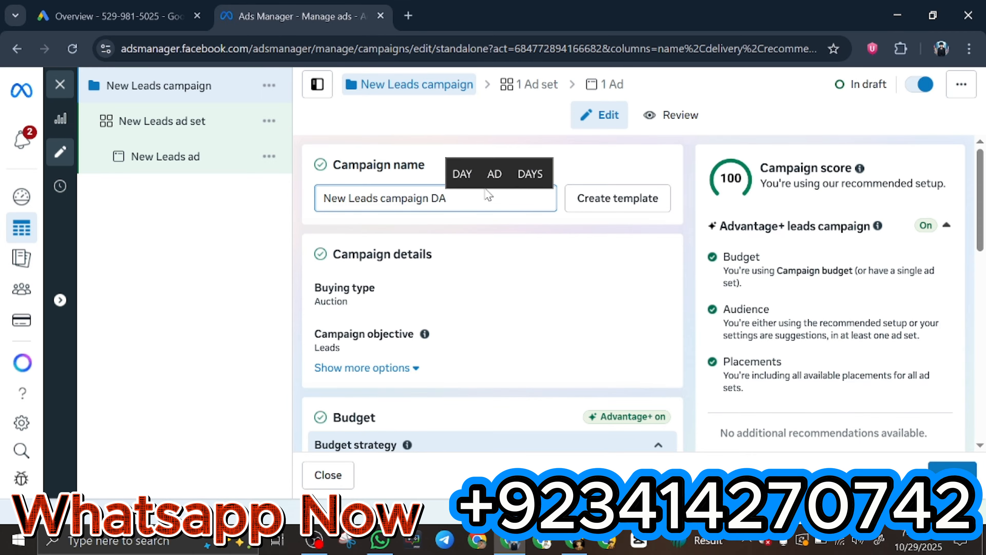
pyautogui.press('BackSpace')
pyautogui.press('BackSpace')
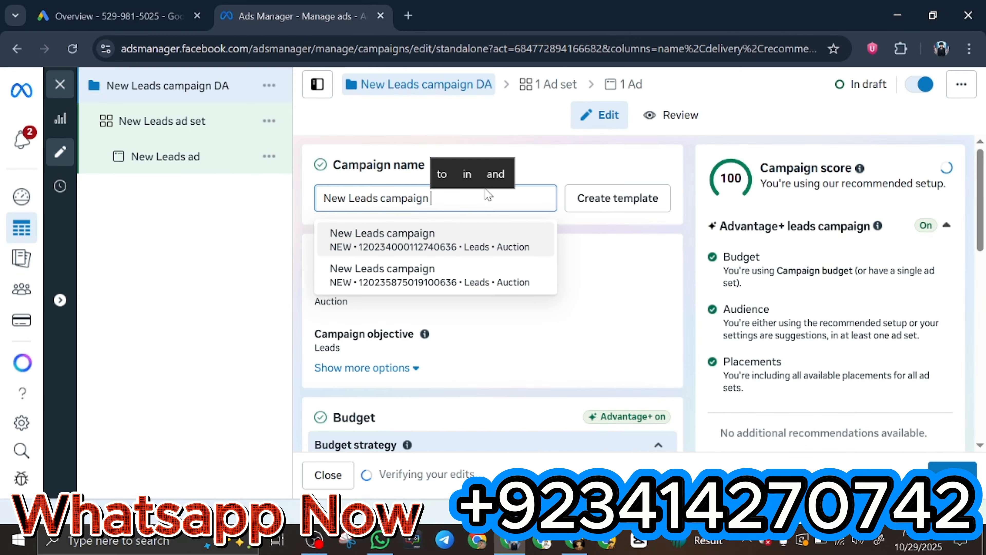
pyautogui.write('CALL')
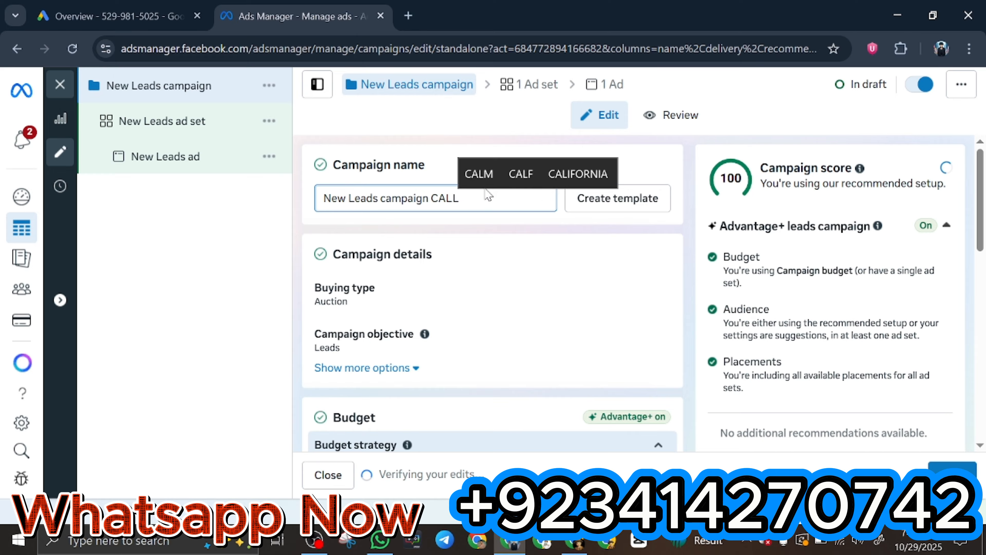
# Examine the buying type and campaign objective options in the campaign details.
pyautogui.scroll(-4, 534, 265)
pyautogui.scroll(4, 427, 249)
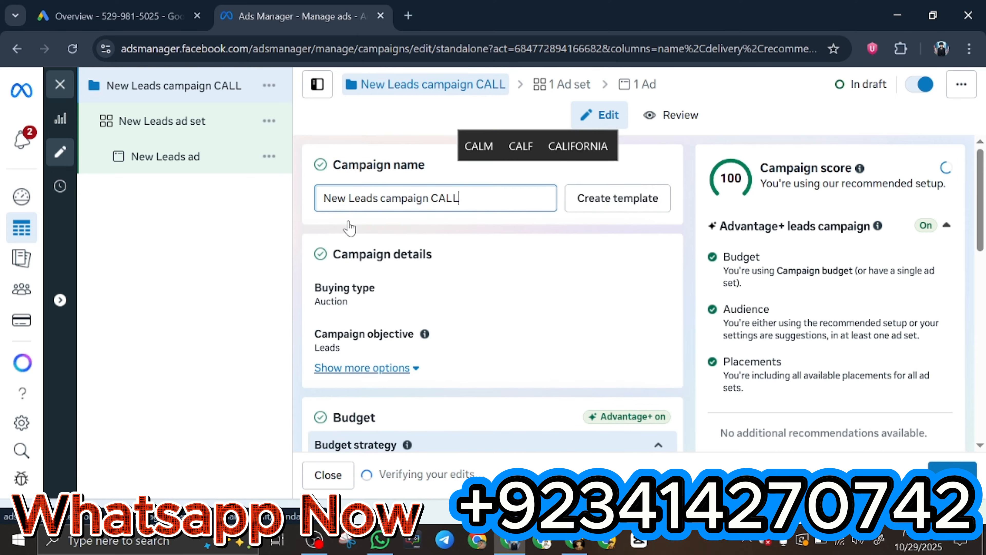
pyautogui.click(338, 288)
pyautogui.scroll(-3, 450, 354)
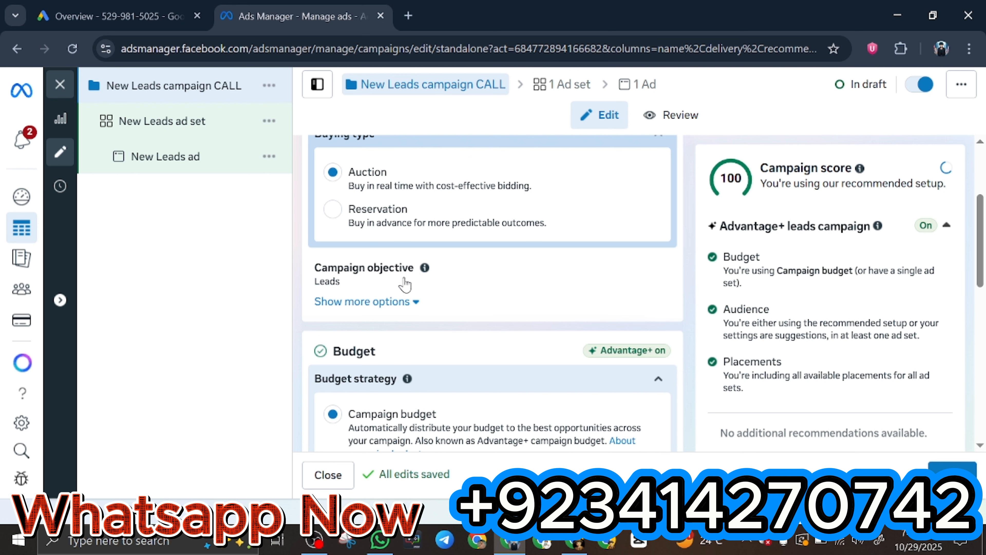
pyautogui.click(356, 269)
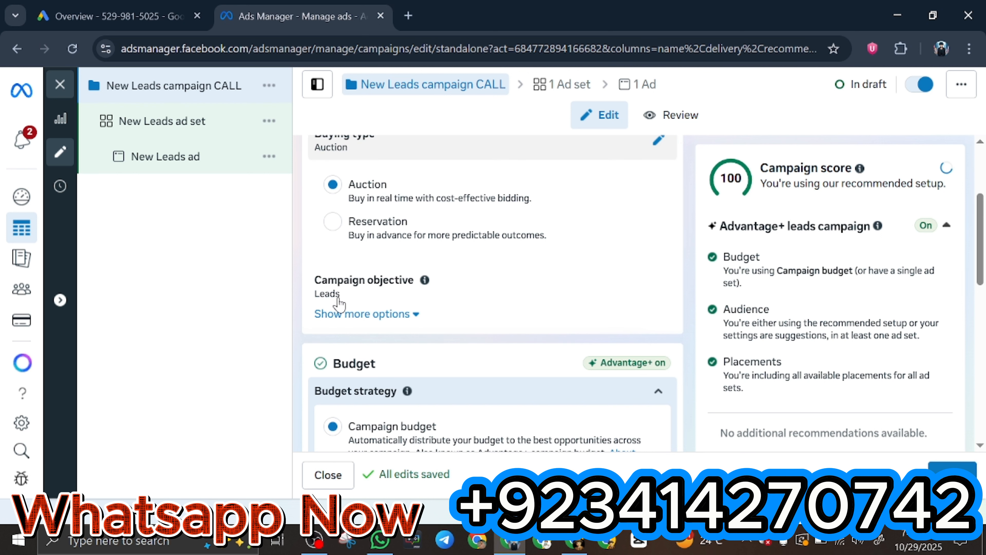
pyautogui.click(381, 304)
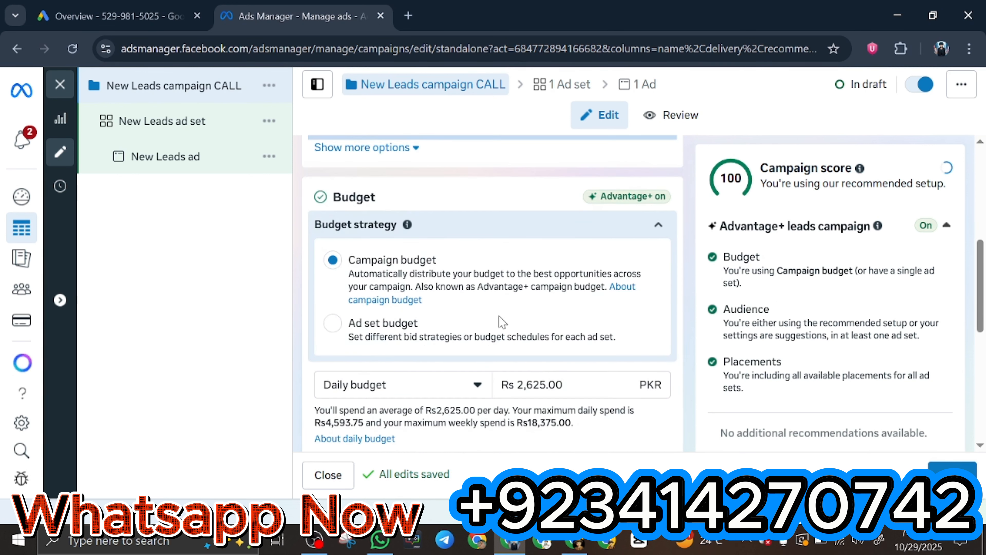
pyautogui.scroll(5, 501, 321)
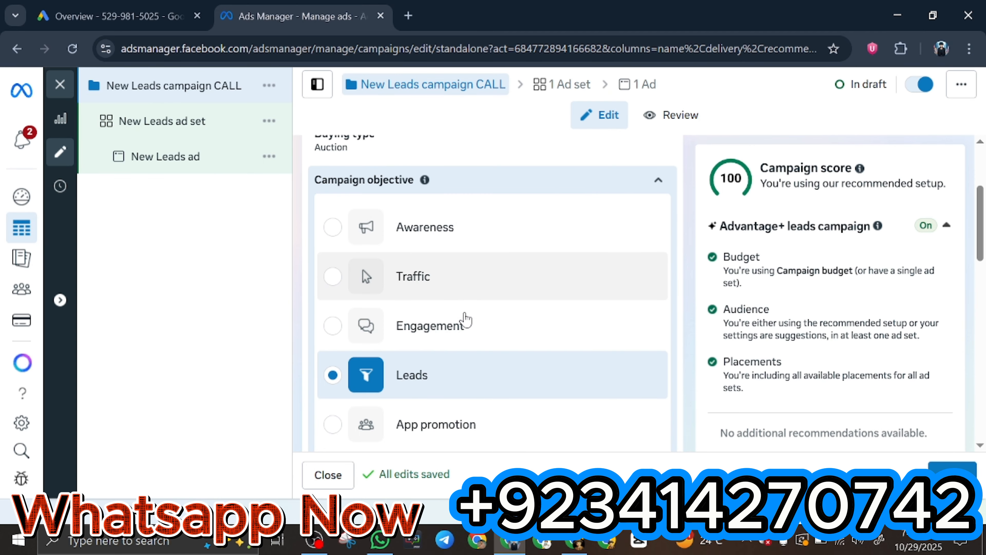
pyautogui.scroll(-3, 447, 335)
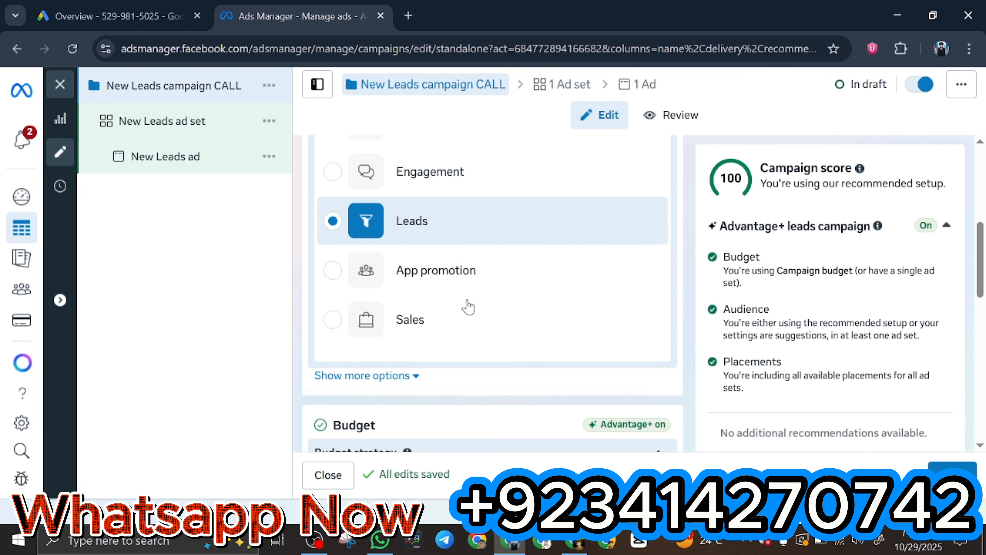
pyautogui.scroll(4, 445, 334)
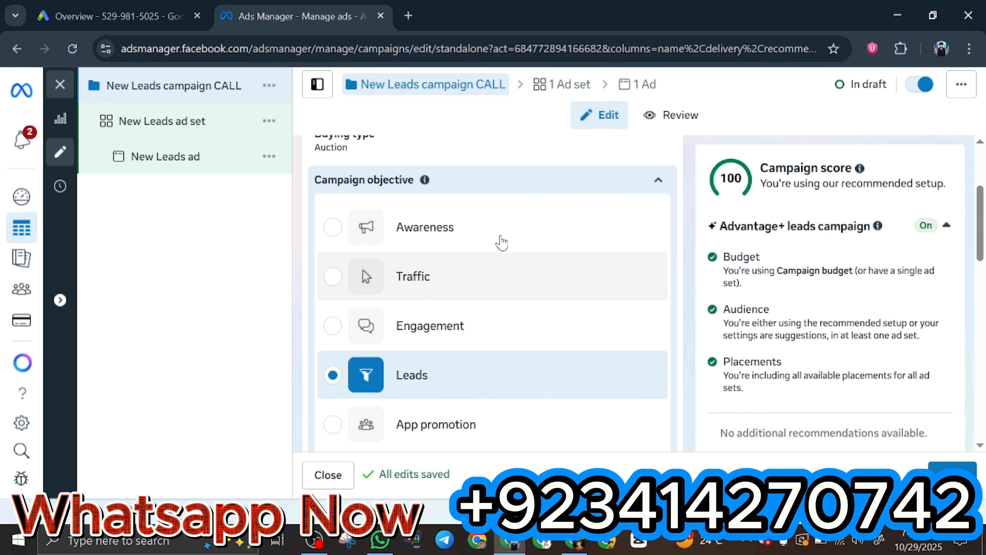
pyautogui.scroll(-8, 500, 241)
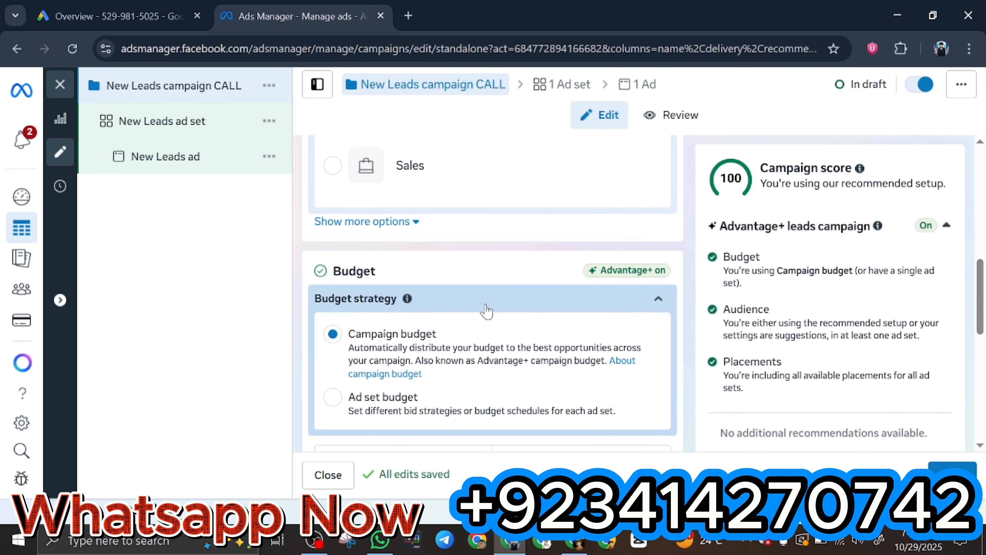
# Try the ad set budget strategy, return to Campaign budget, and set the daily budget to Rs 5000.
pyautogui.scroll(-4, 485, 309)
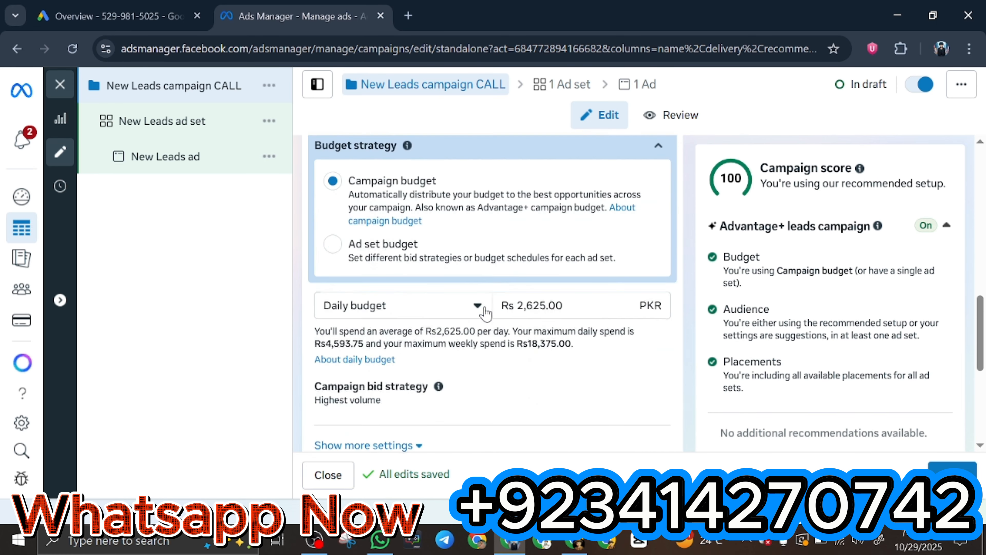
pyautogui.click(331, 251)
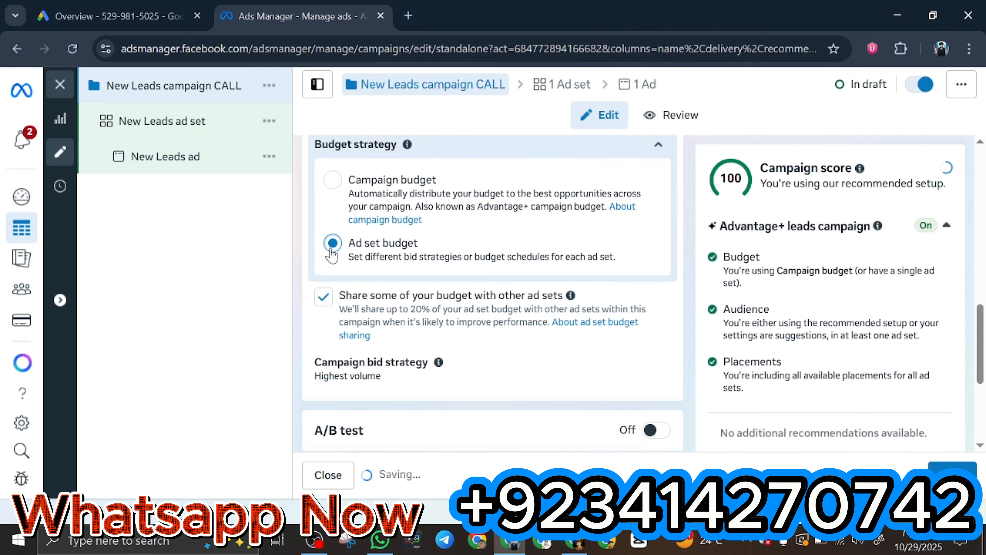
pyautogui.click(333, 180)
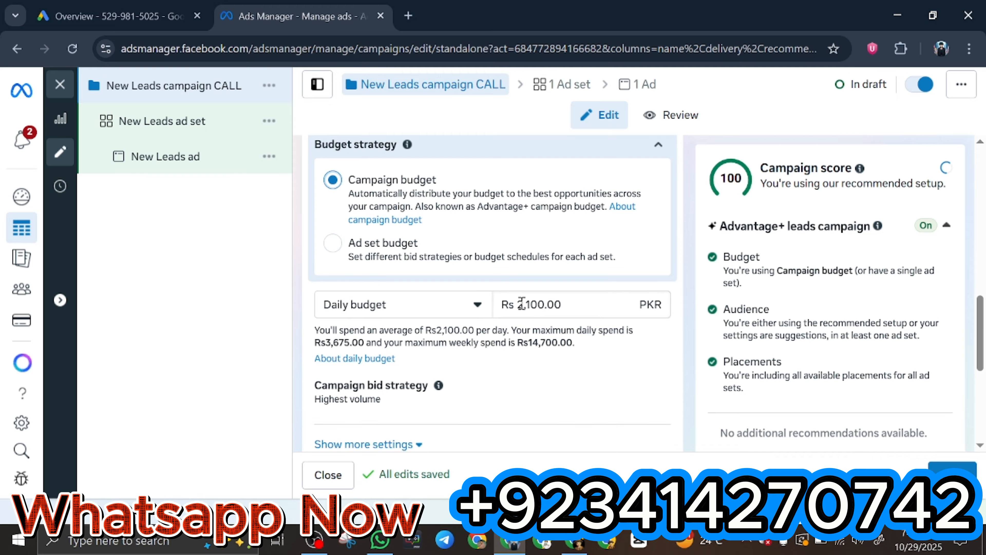
pyautogui.click(522, 304)
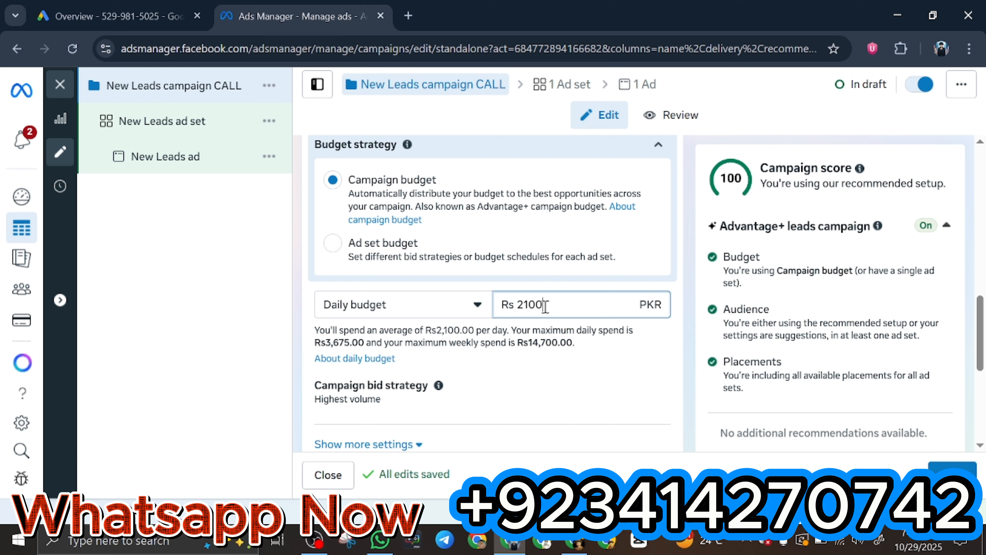
pyautogui.moveTo(545, 306); pyautogui.dragTo(510, 306)
pyautogui.press('BackSpace')
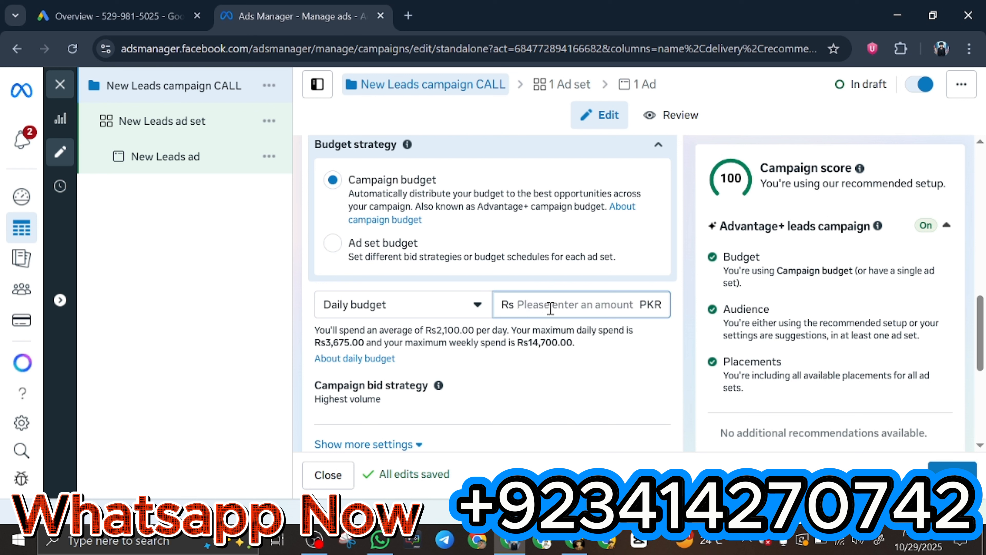
pyautogui.write('5000')
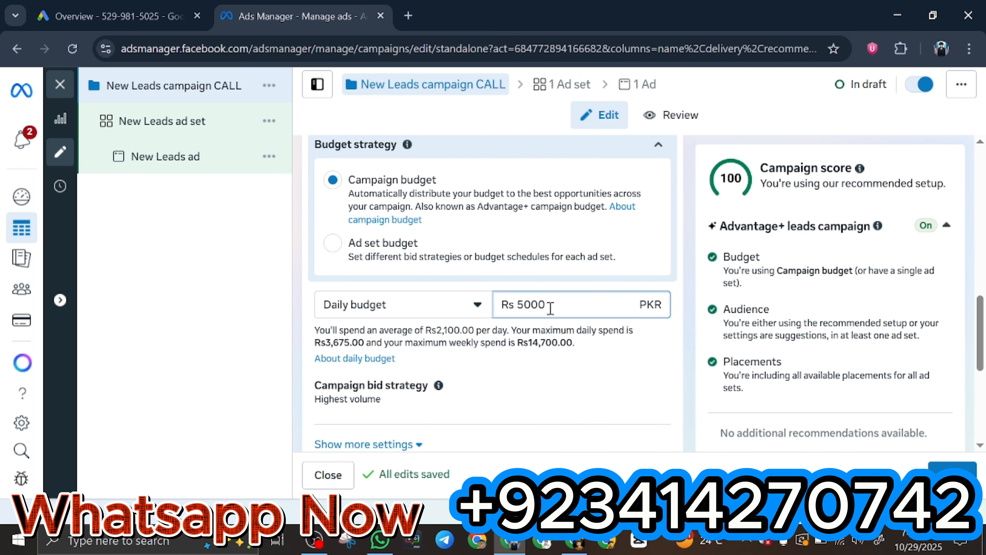
# Continue past the A/B test and Special Ad Categories settings to the ad set, and dismiss the browser extension warning.
pyautogui.scroll(-3, 579, 297)
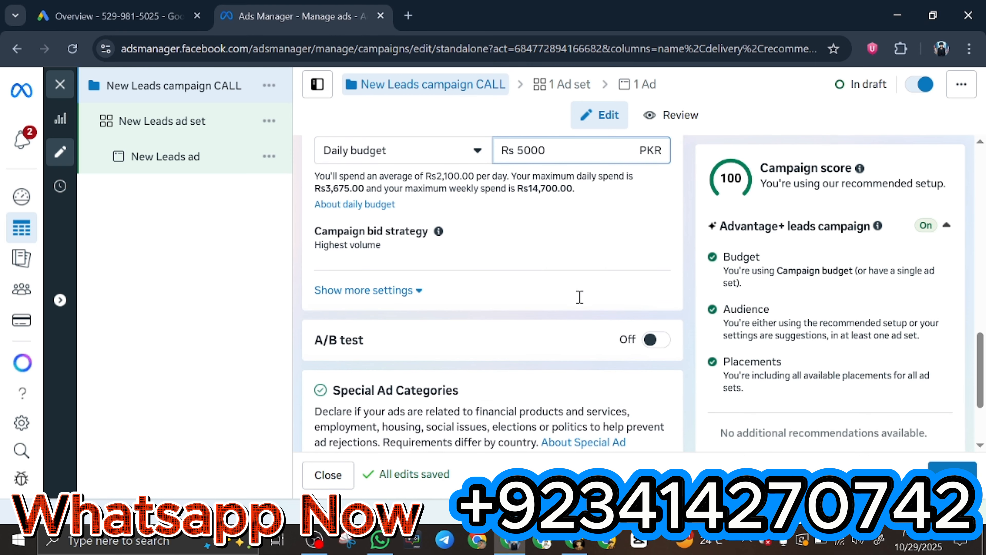
pyautogui.scroll(-2, 578, 301)
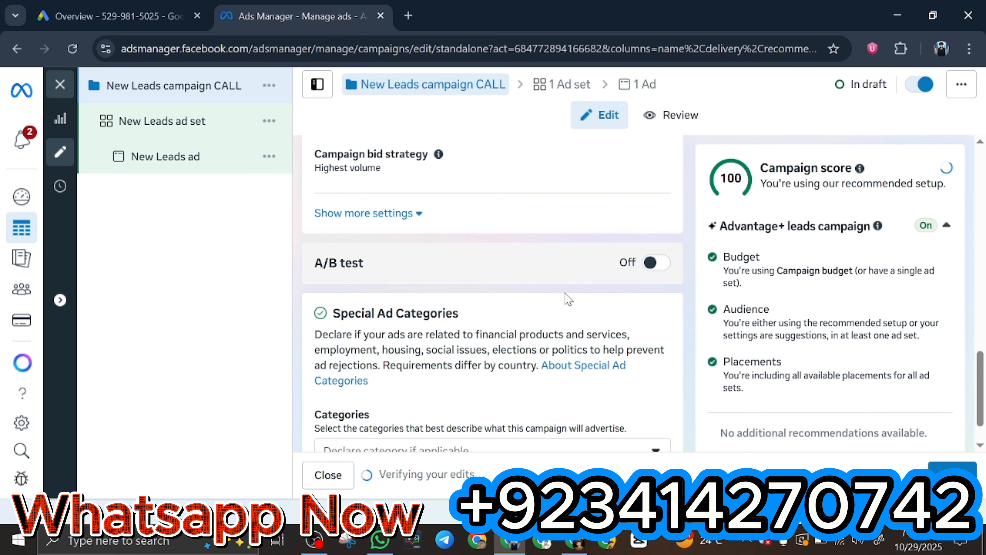
pyautogui.scroll(-1, 568, 297)
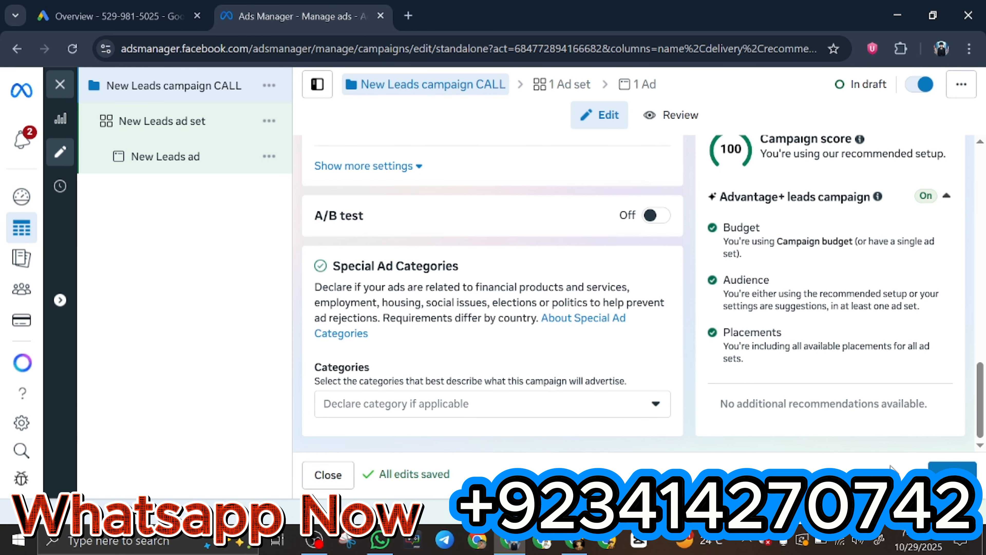
pyautogui.click(952, 475)
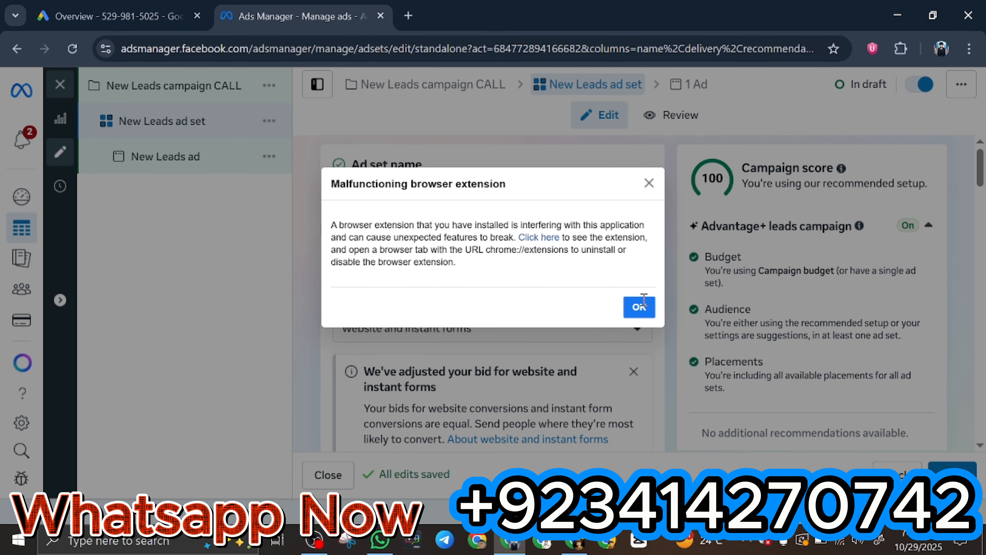
pyautogui.click(649, 184)
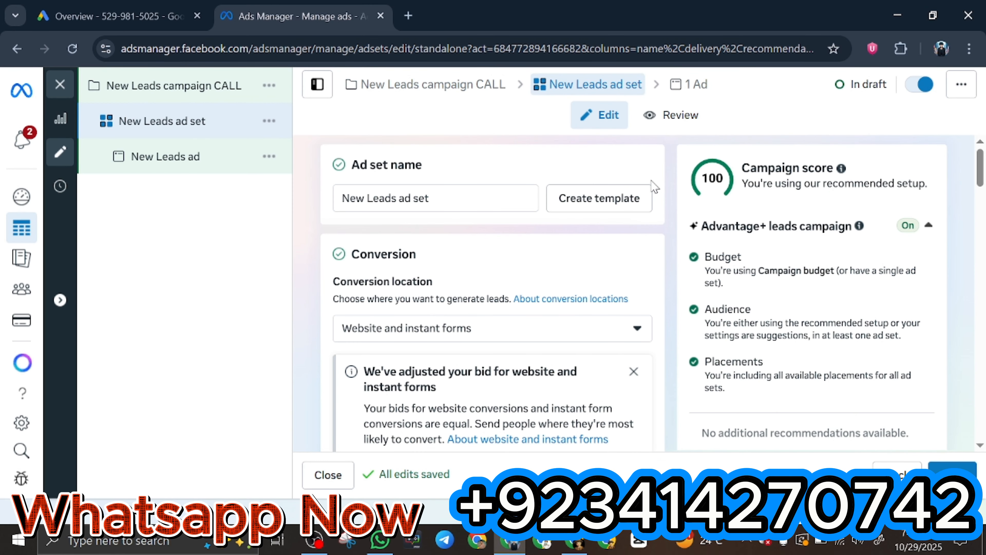
# Review the ad set's dataset, conversion event, value rules, schedule and audience settings, and continue to the ad.
pyautogui.scroll(-10, 655, 186)
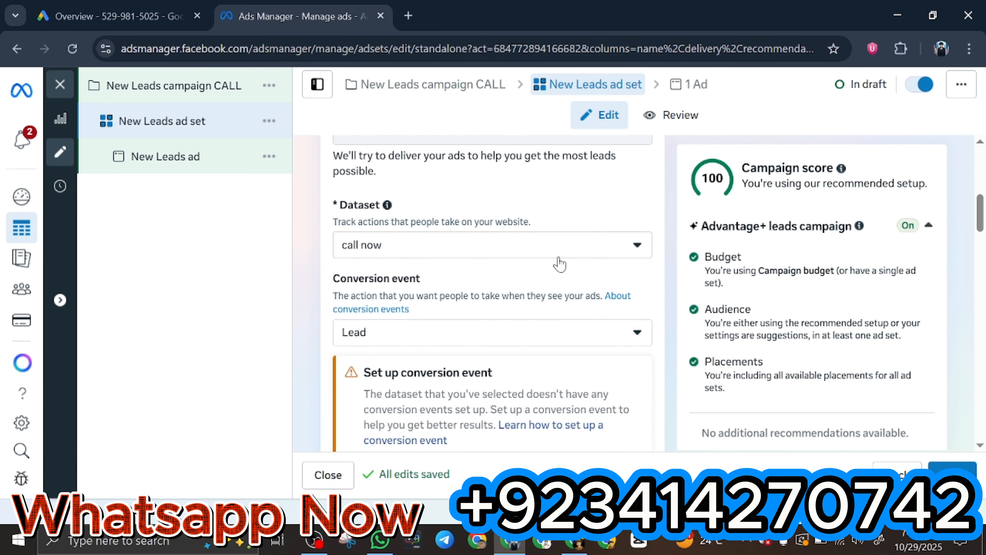
pyautogui.click(561, 257)
pyautogui.click(561, 256)
pyautogui.scroll(-4, 455, 255)
pyautogui.scroll(2, 455, 254)
pyautogui.click(452, 263)
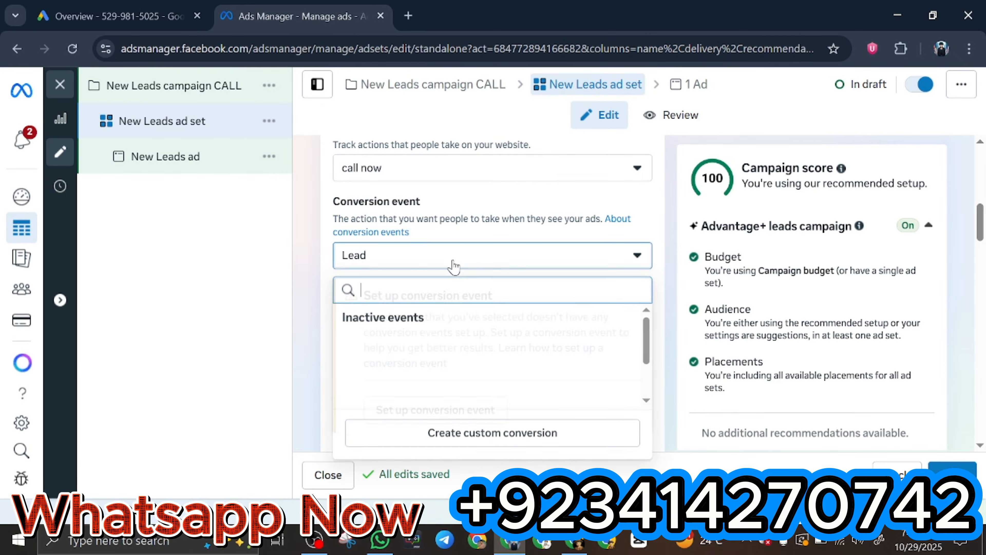
pyautogui.click(453, 266)
pyautogui.scroll(-10, 453, 264)
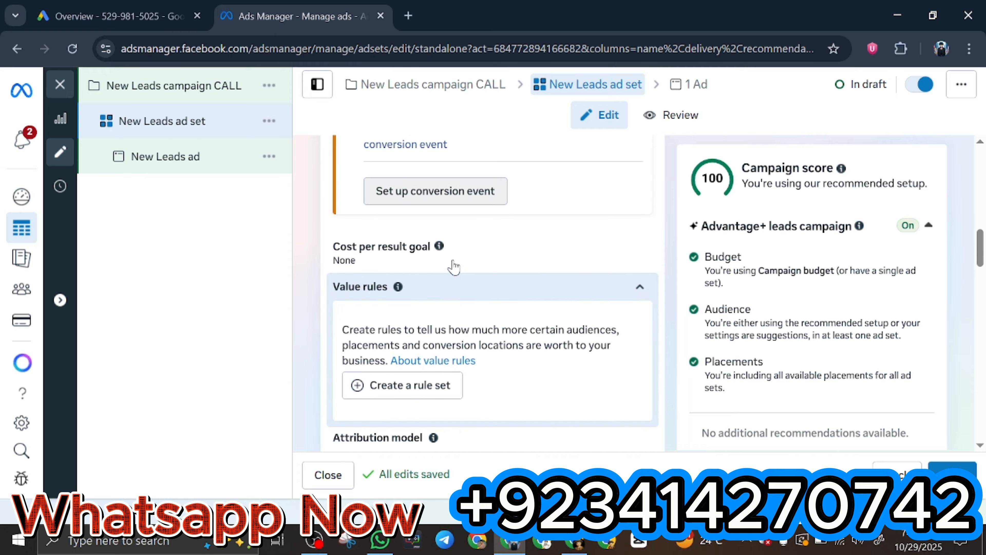
pyautogui.scroll(-10, 452, 259)
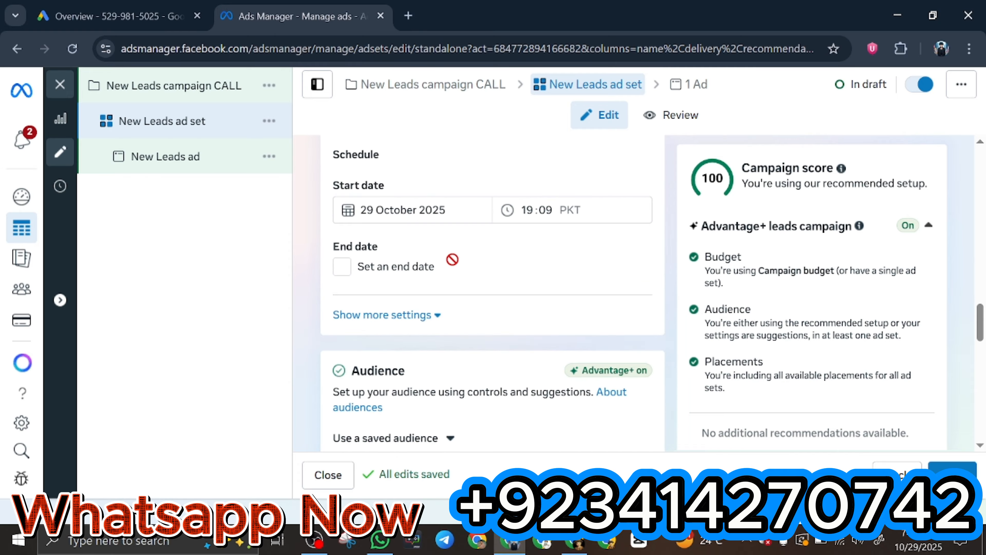
pyautogui.scroll(-8, 455, 290)
pyautogui.scroll(-10, 455, 290)
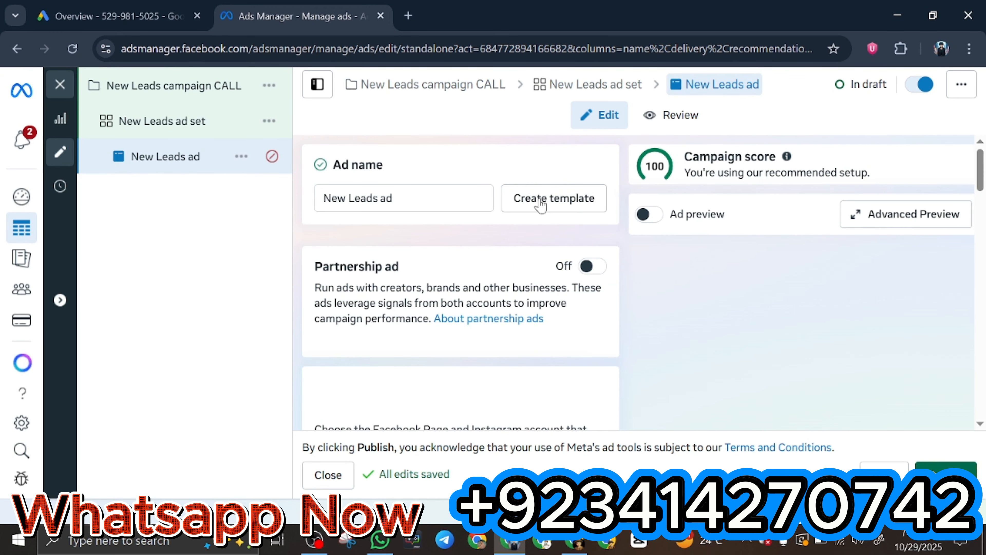
# Select Single image or video as the format in the ad setup of New Leads ad.
pyautogui.scroll(-3, 473, 227)
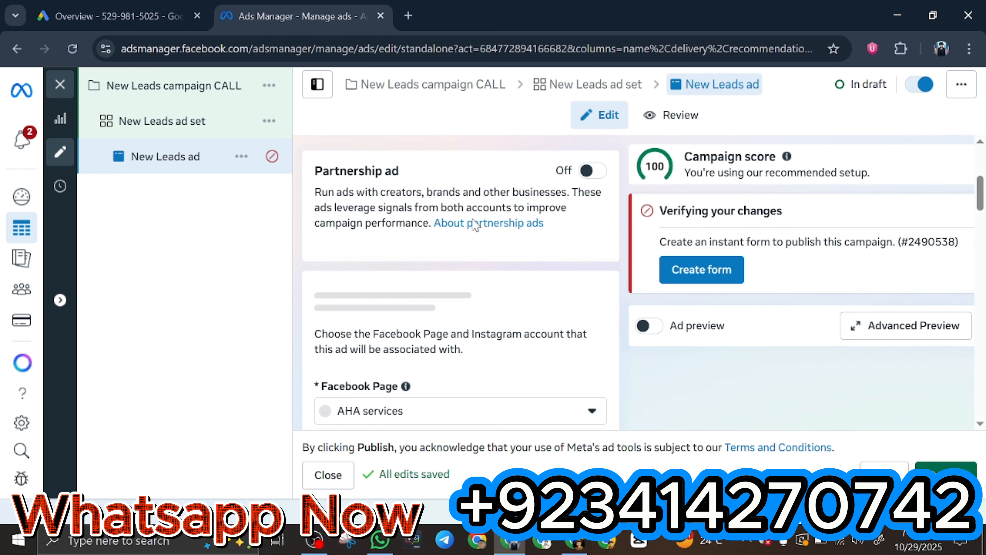
pyautogui.scroll(-5, 476, 225)
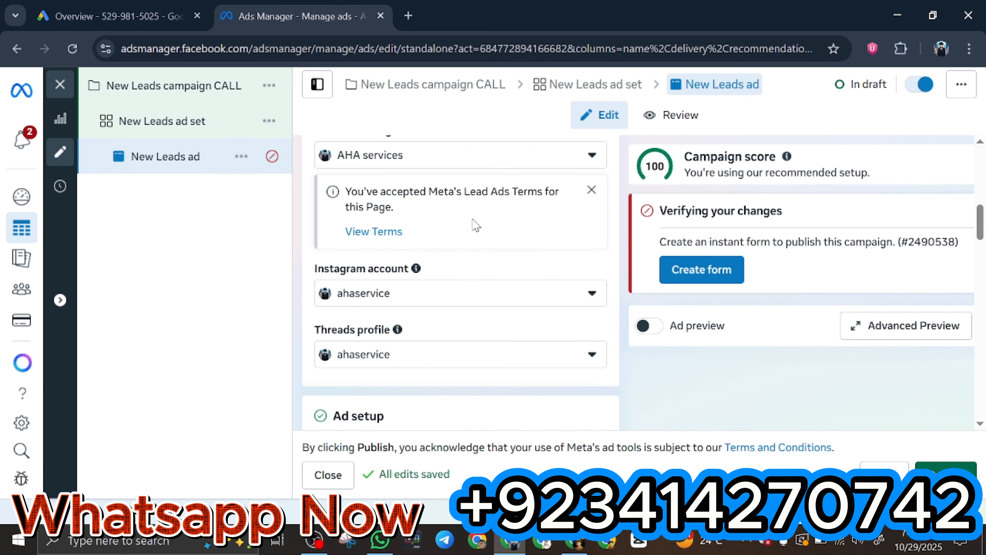
pyautogui.scroll(-5, 476, 225)
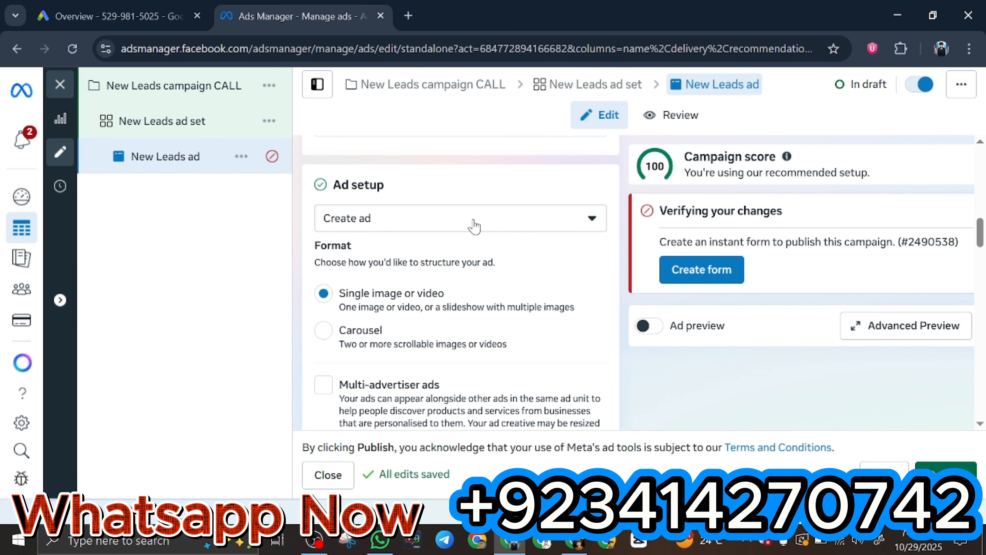
pyautogui.scroll(-2, 473, 227)
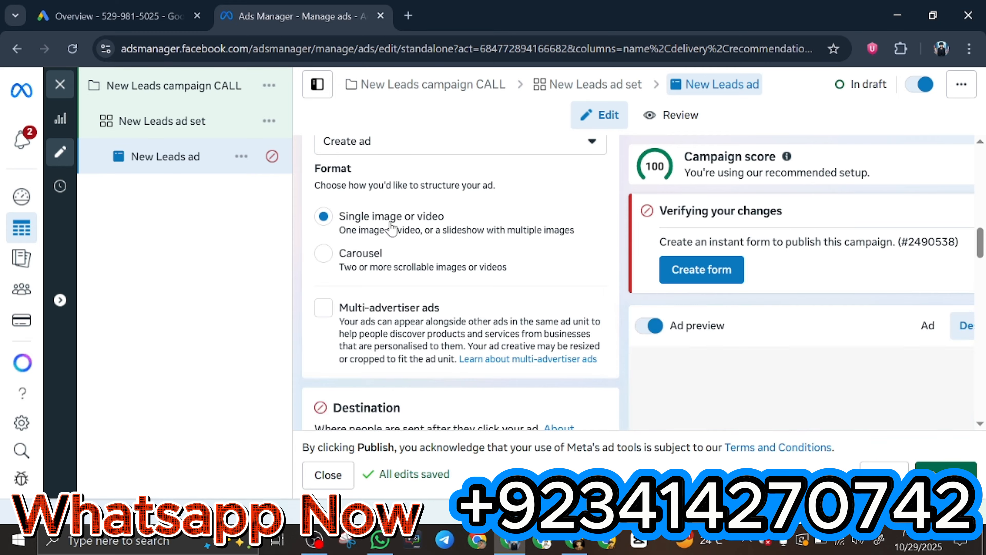
pyautogui.click(316, 221)
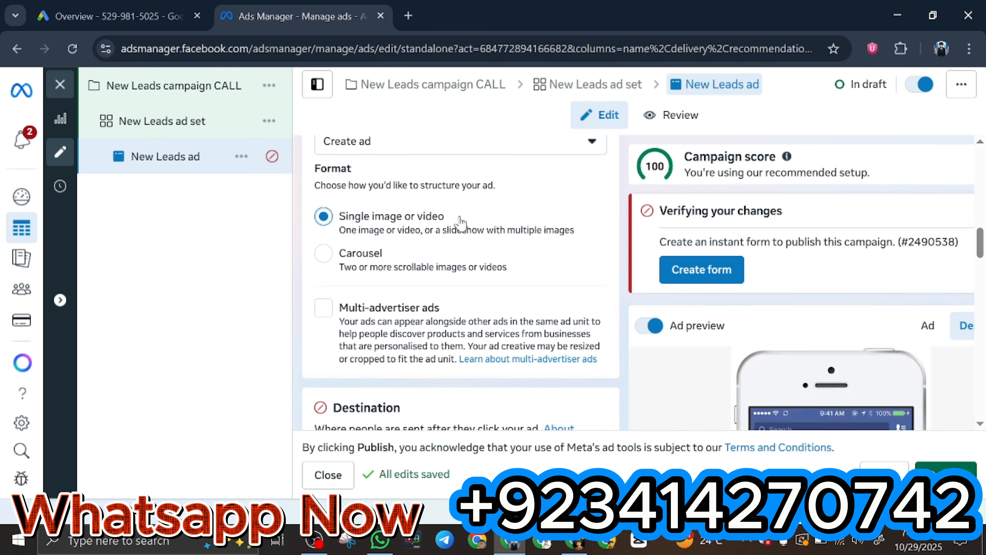
# Examine the ad's website destination, instant form, creative, languages and tracking settings.
pyautogui.scroll(-5, 460, 220)
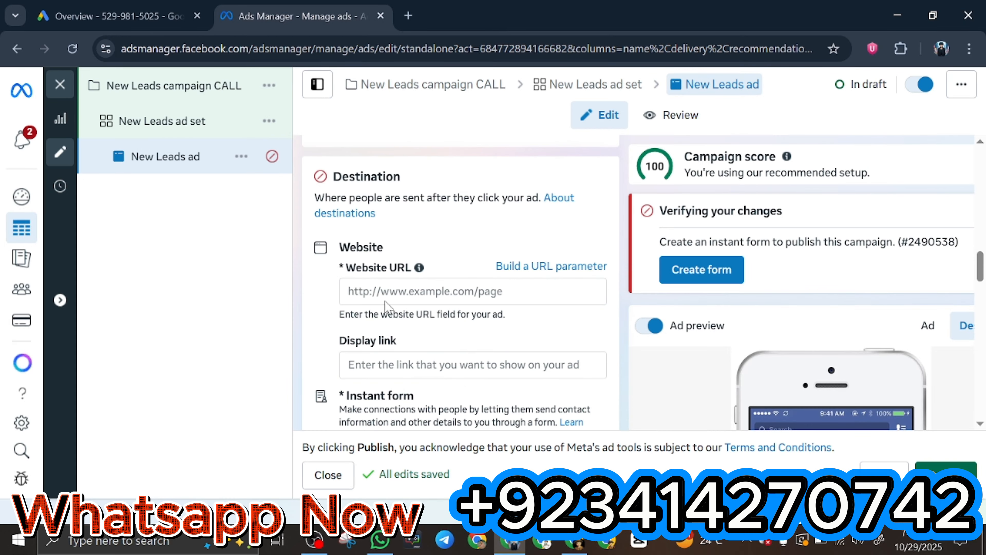
pyautogui.click(411, 292)
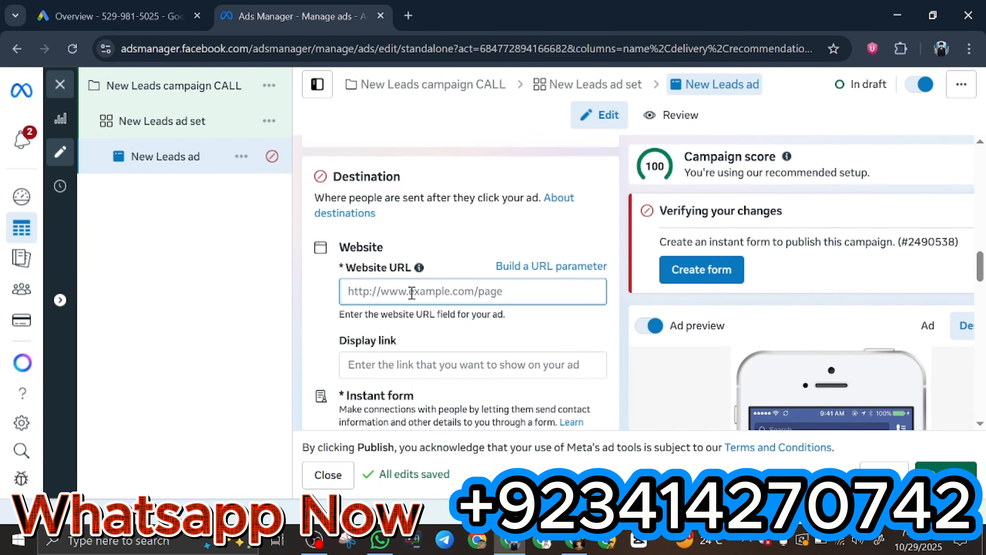
pyautogui.scroll(-5, 412, 292)
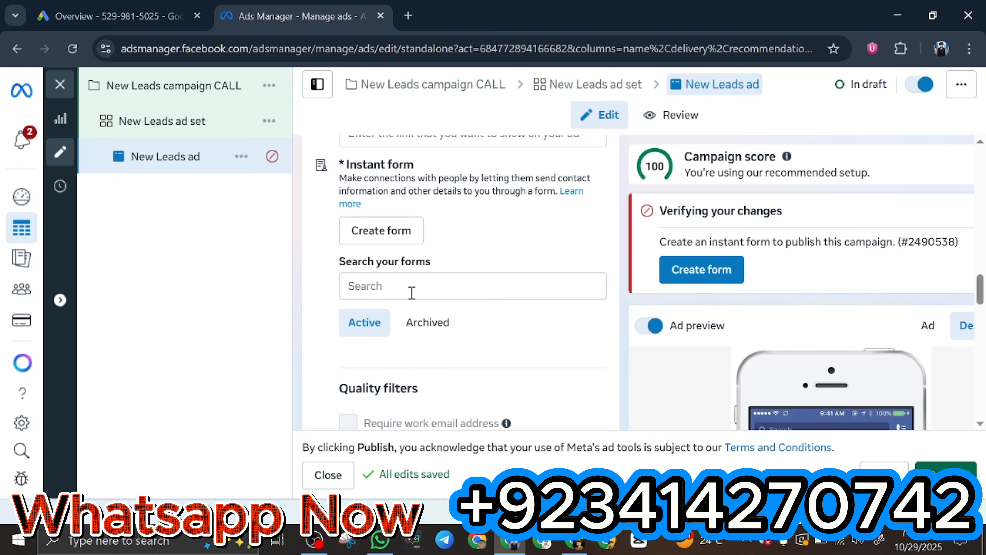
pyautogui.scroll(-10, 700, 313)
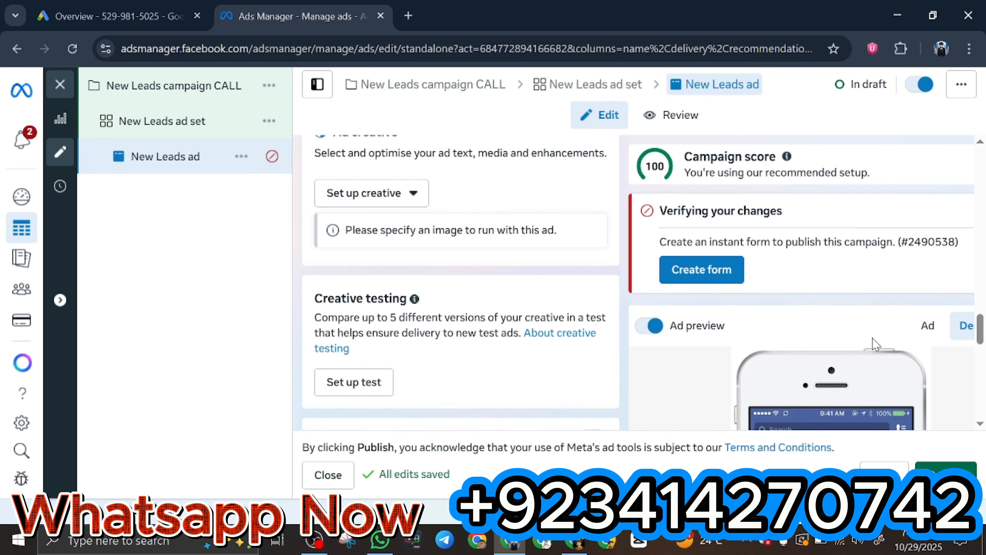
pyautogui.scroll(6, 521, 279)
pyautogui.scroll(-10, 520, 277)
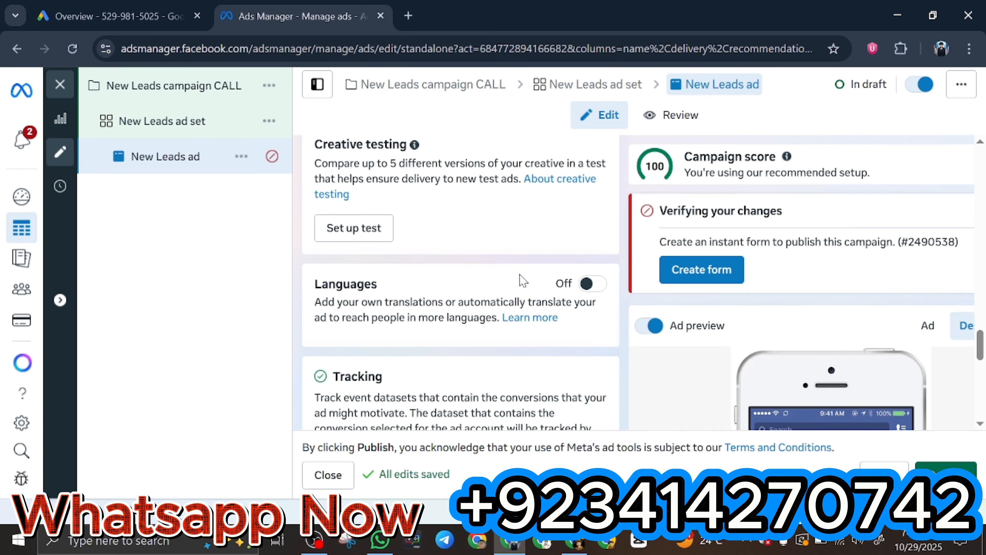
pyautogui.scroll(-2, 523, 280)
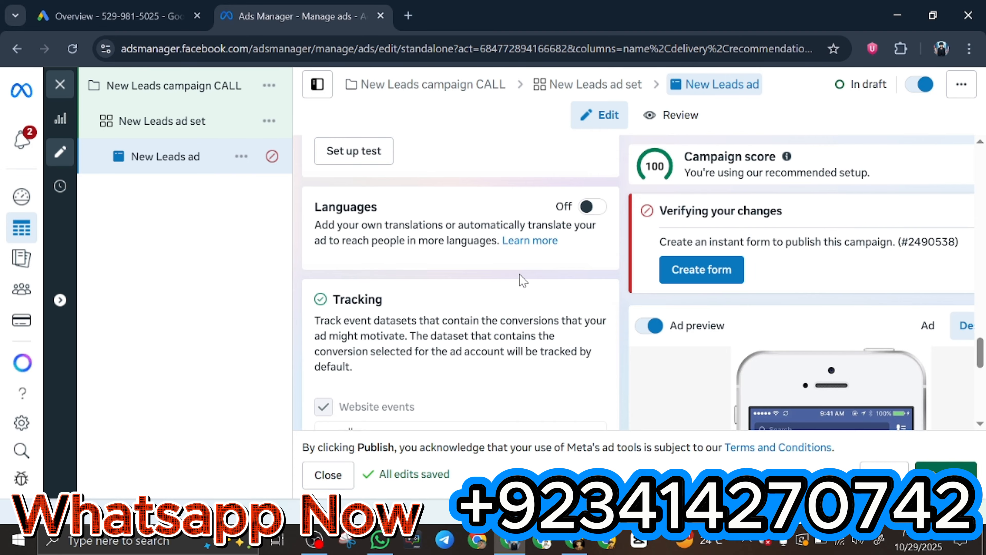
pyautogui.scroll(-6, 522, 280)
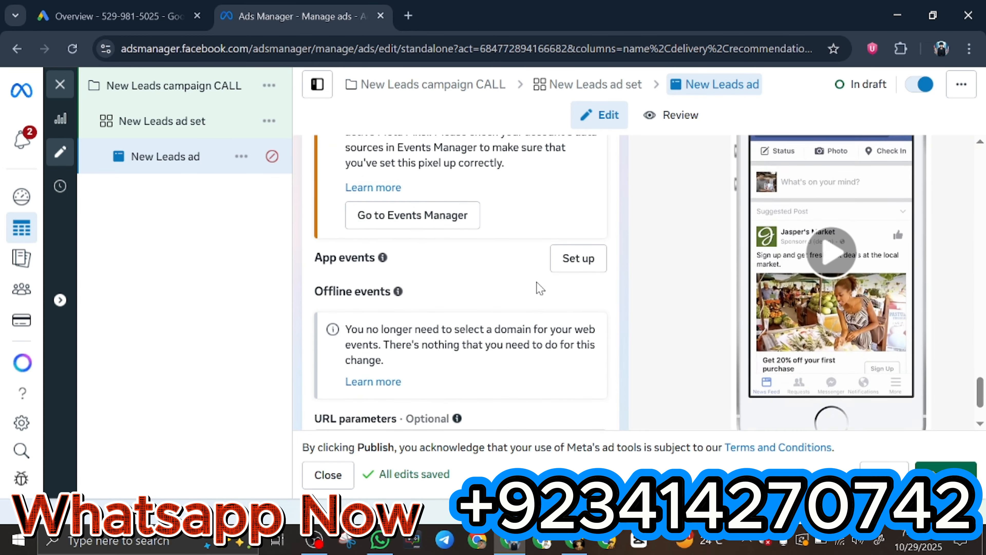
pyautogui.scroll(10, 538, 282)
pyautogui.scroll(10, 538, 282)
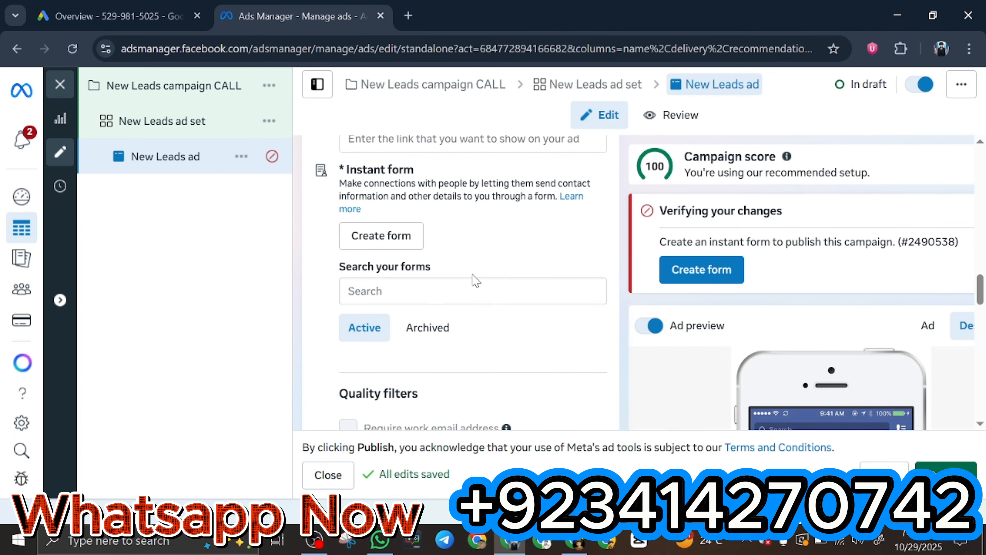
pyautogui.scroll(5, 390, 229)
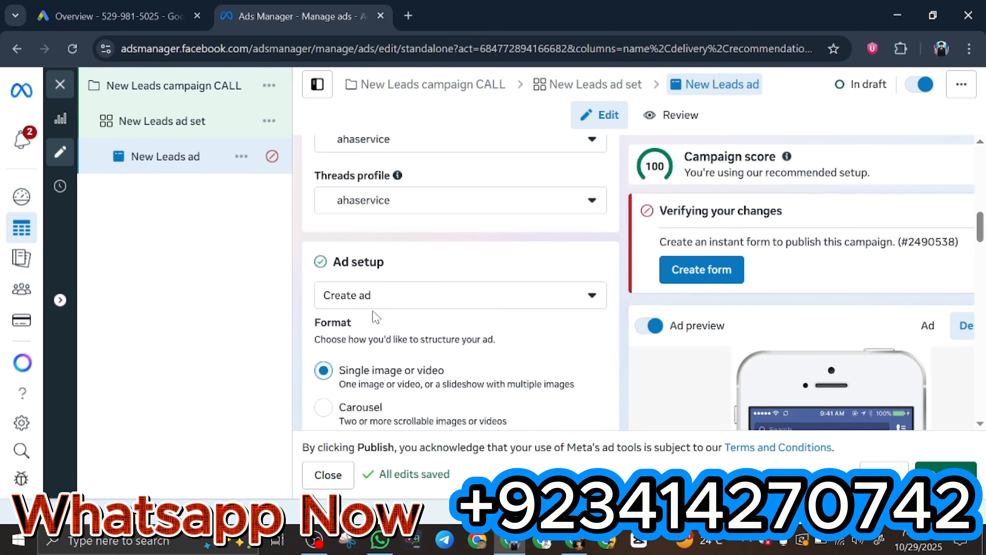
# Change the ad setup from creating a new ad to Use existing post.
pyautogui.click(427, 307)
pyautogui.scroll(-5, 427, 307)
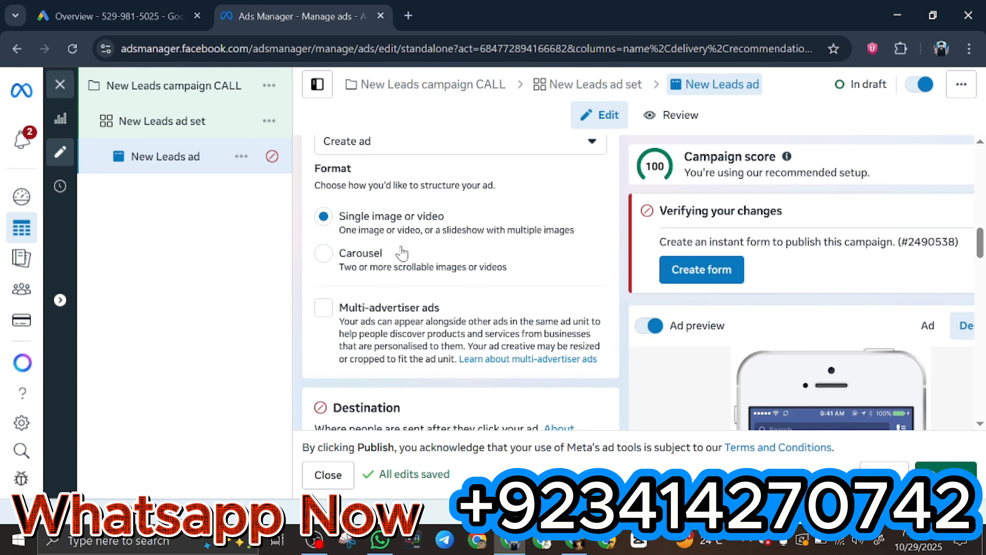
pyautogui.scroll(3, 403, 254)
pyautogui.click(408, 225)
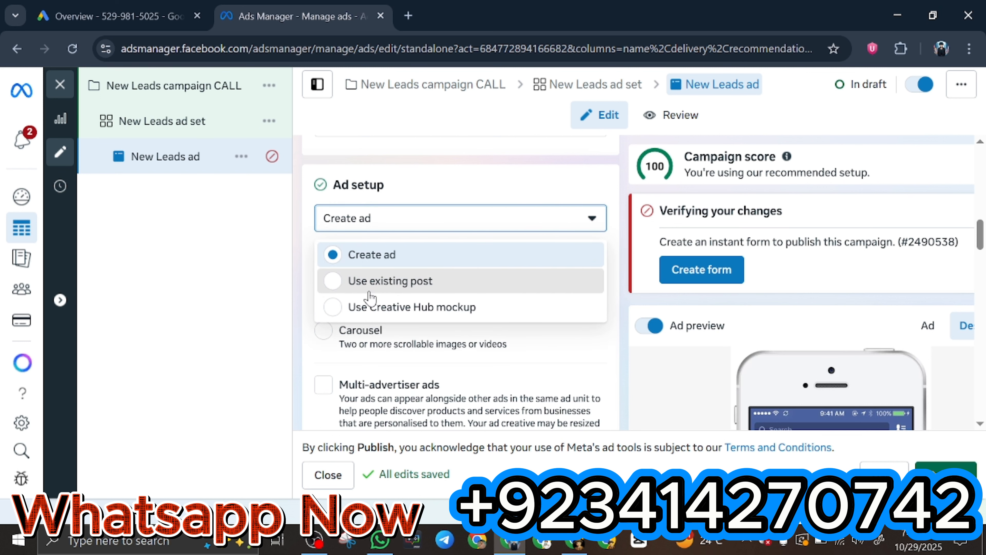
pyautogui.click(520, 272)
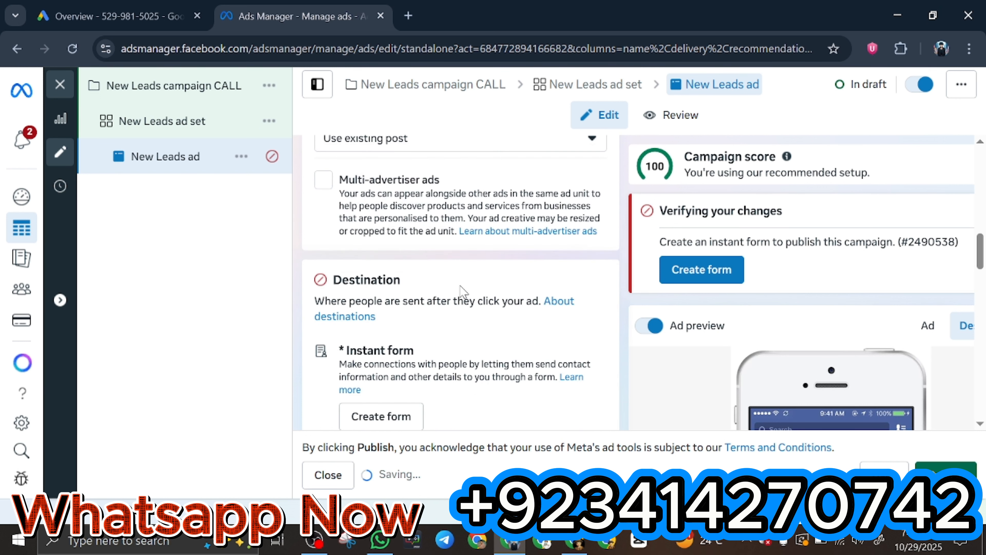
# Examine the instant form, post selection, creative testing, languages, tracking and URL parameter settings for the existing-post ad.
pyautogui.scroll(-6, 370, 293)
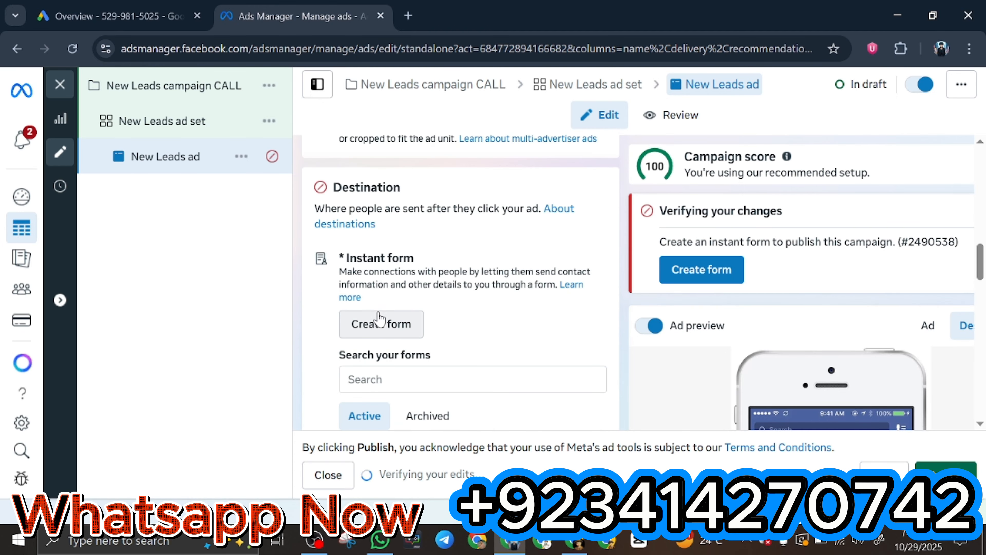
pyautogui.scroll(-10, 399, 319)
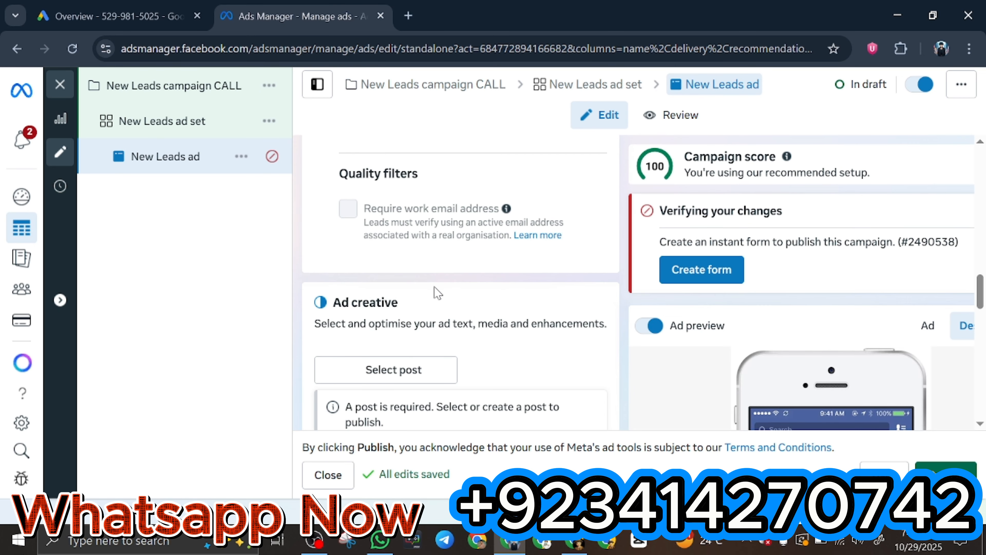
pyautogui.scroll(-5, 412, 221)
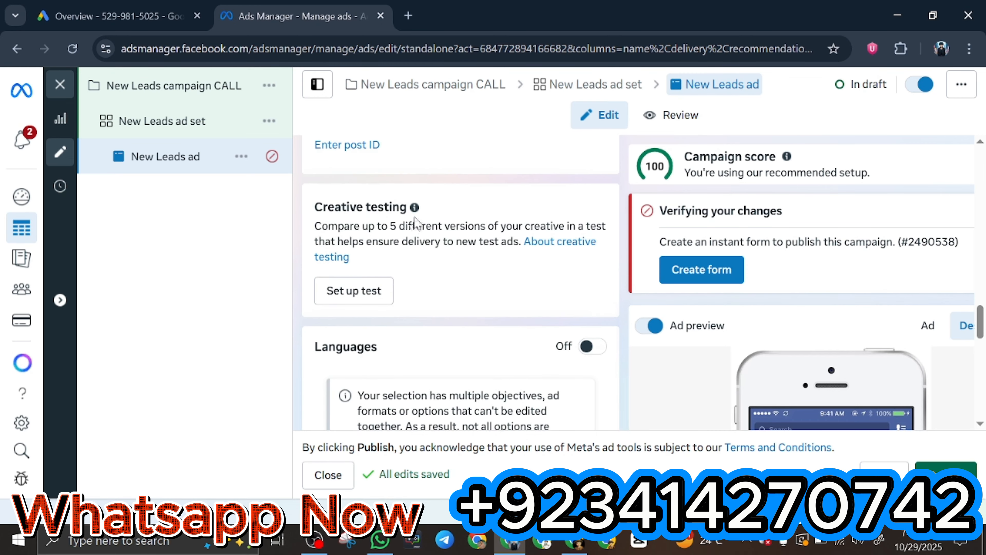
pyautogui.scroll(4, 363, 189)
pyautogui.scroll(-8, 356, 336)
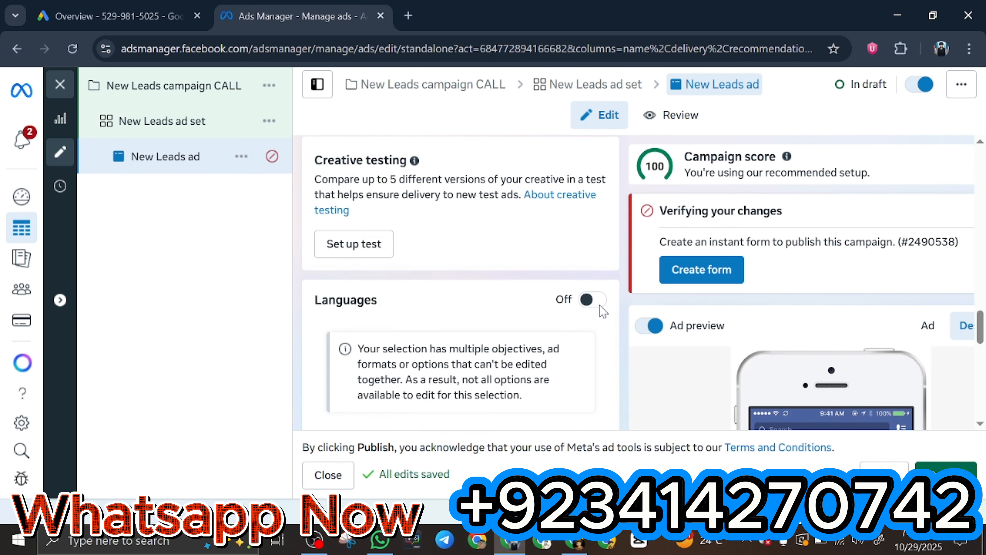
pyautogui.scroll(-8, 427, 296)
pyautogui.scroll(6, 388, 294)
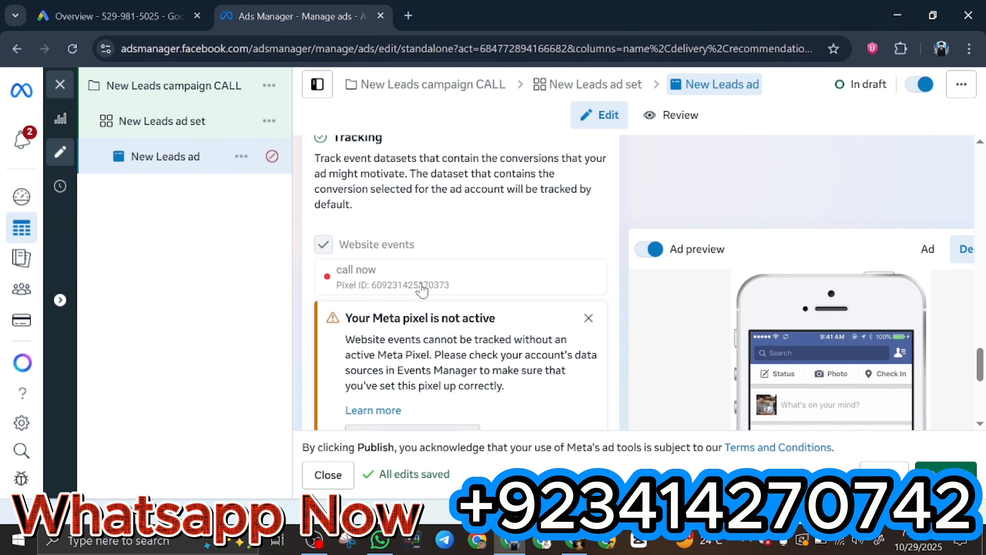
pyautogui.scroll(-4, 452, 289)
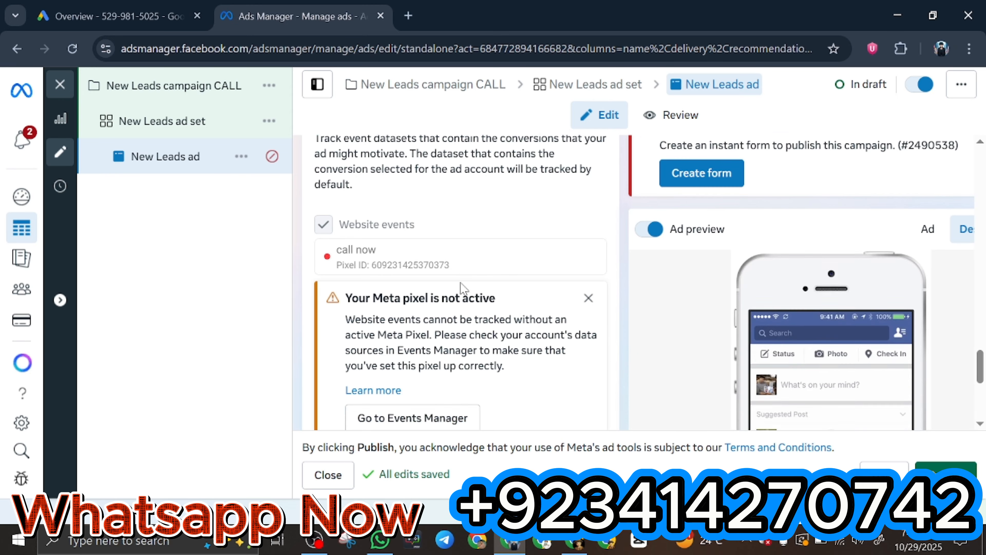
pyautogui.scroll(-4, 459, 287)
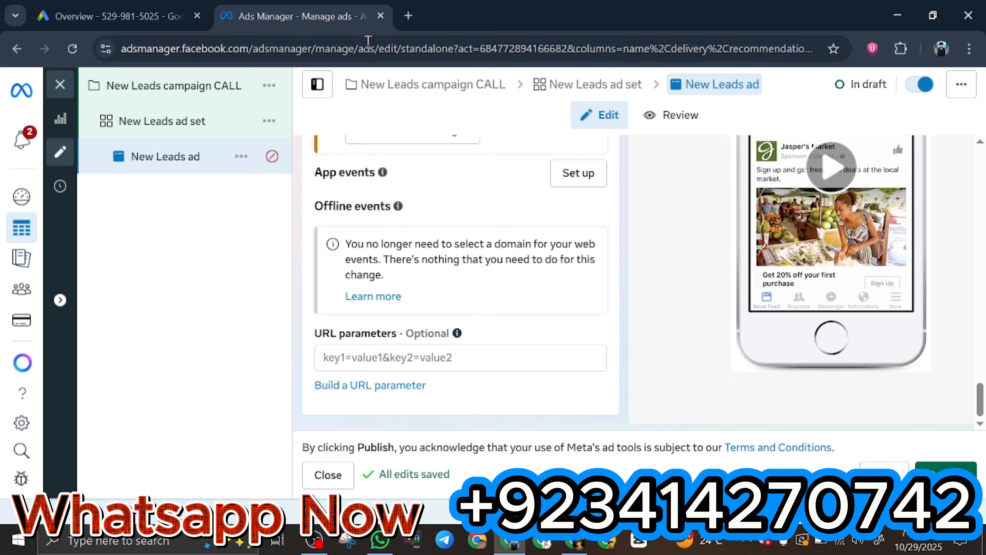
pyautogui.scroll(7, 458, 233)
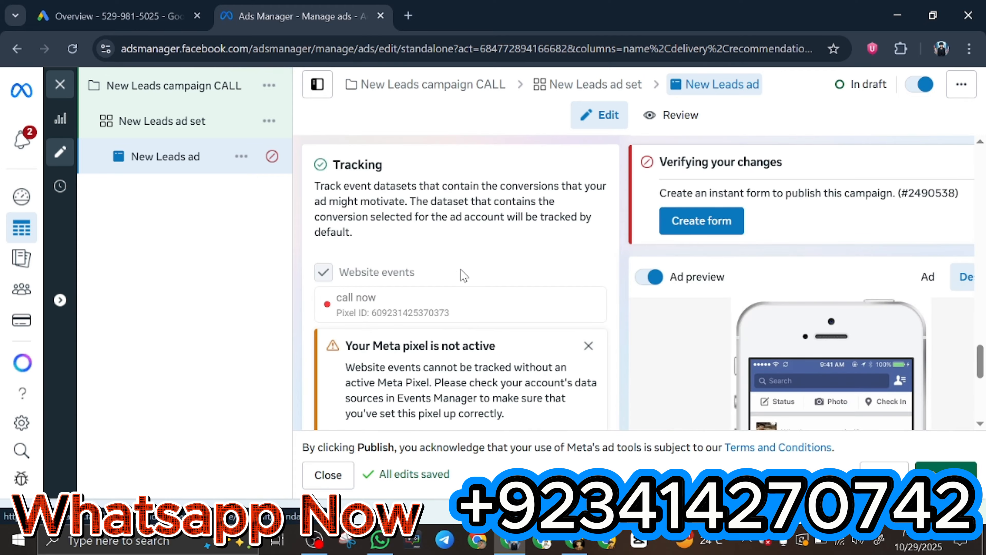
pyautogui.scroll(6, 462, 276)
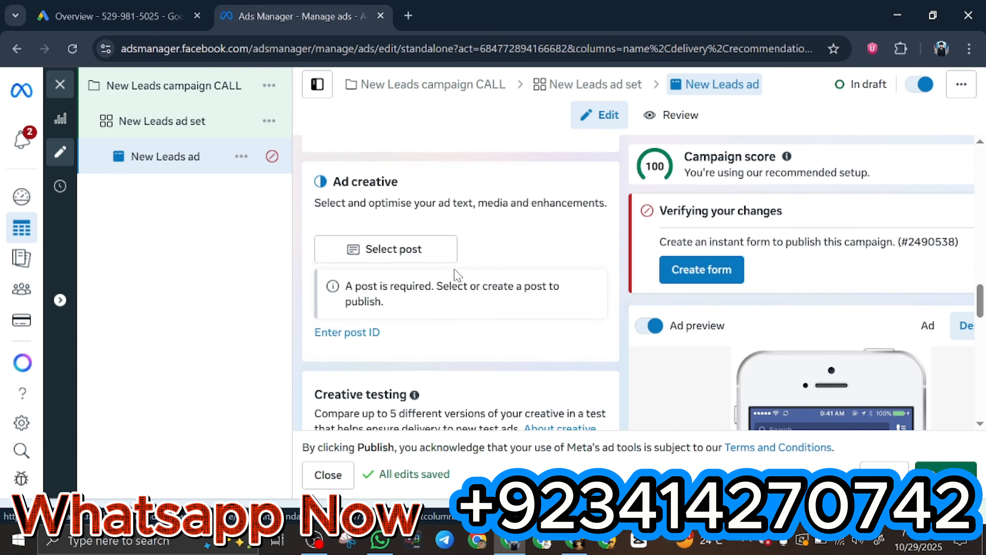
pyautogui.scroll(3, 457, 276)
pyautogui.scroll(5, 457, 276)
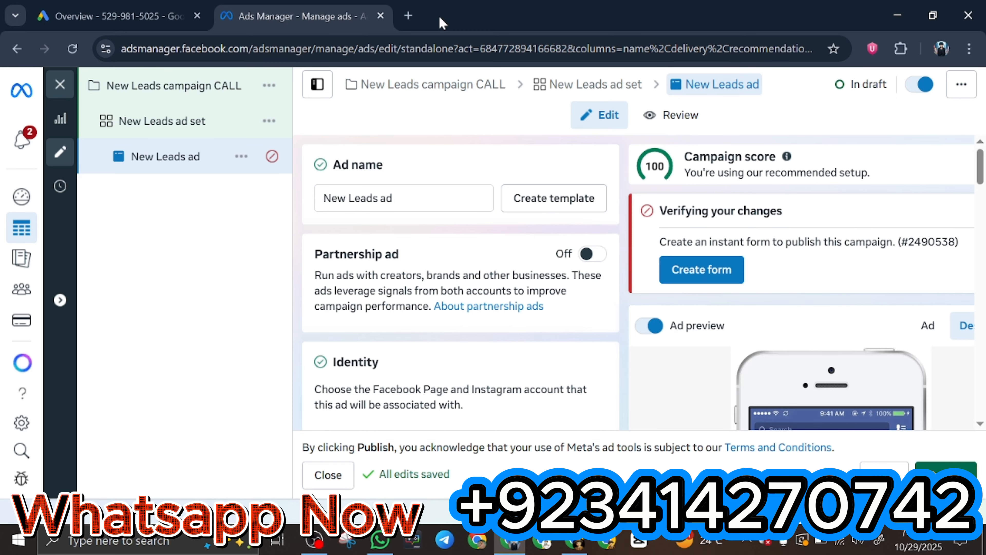
# Switch to Google Ads to check the Call campaign's status and overview, and return to Ads Manager.
pyautogui.click(109, 11)
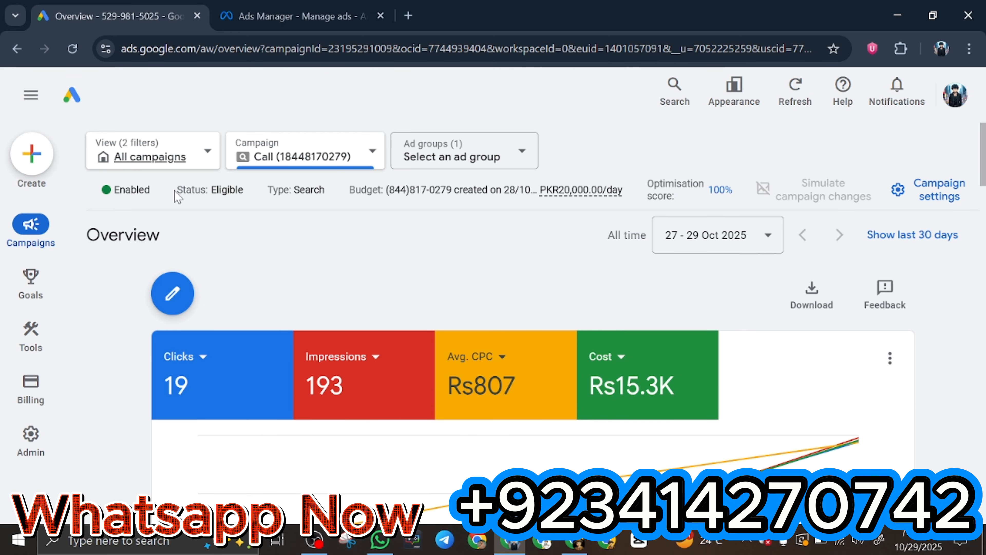
pyautogui.moveTo(176, 190); pyautogui.dragTo(261, 202)
pyautogui.click(315, 239)
pyautogui.click(270, 7)
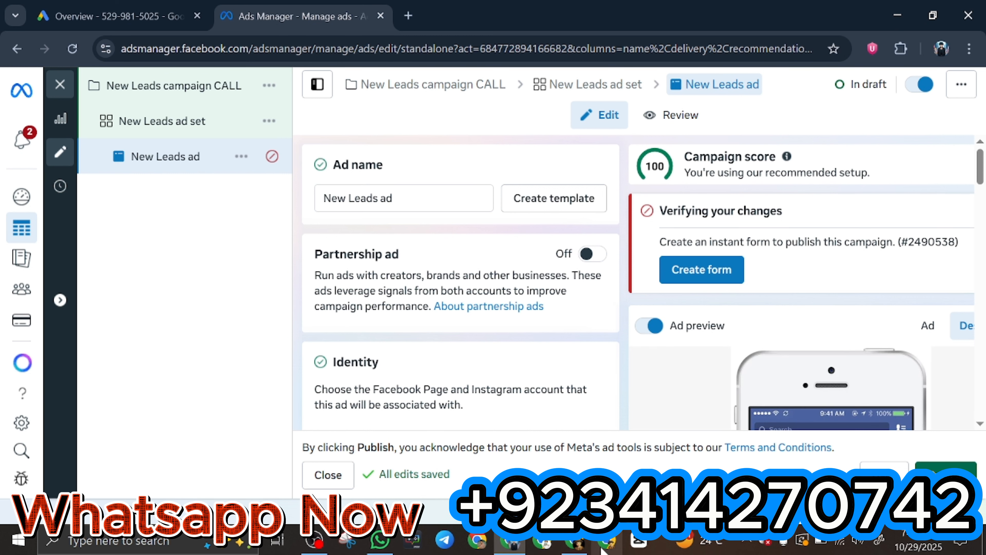
# Switch to Marketcall, view the pay-per-call offers list, and return to the dashboard.
pyautogui.click(584, 548)
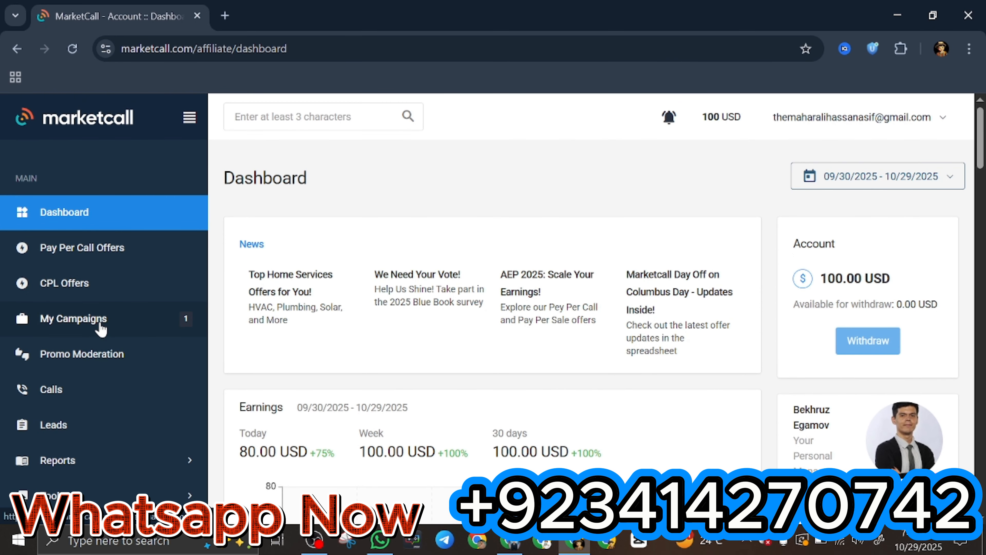
pyautogui.click(109, 262)
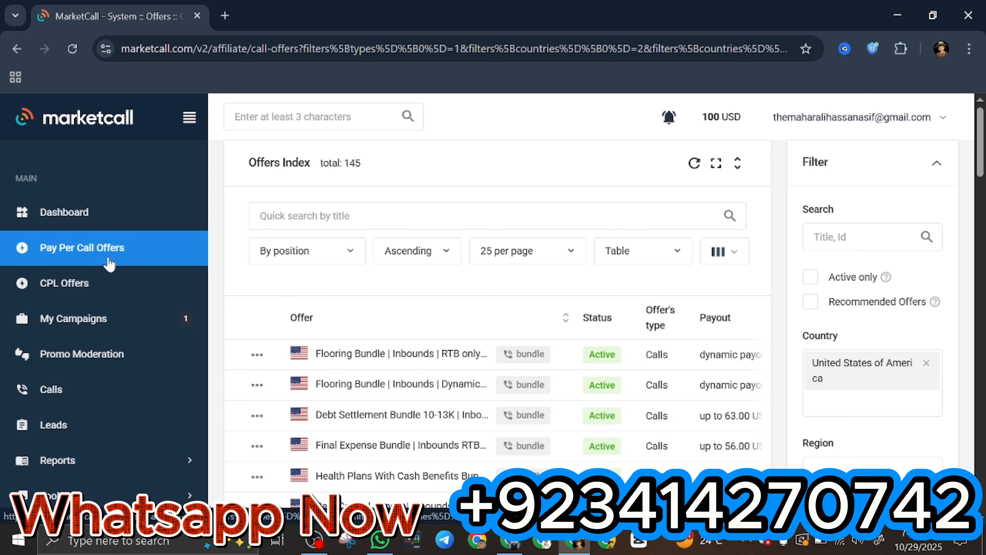
pyautogui.click(110, 209)
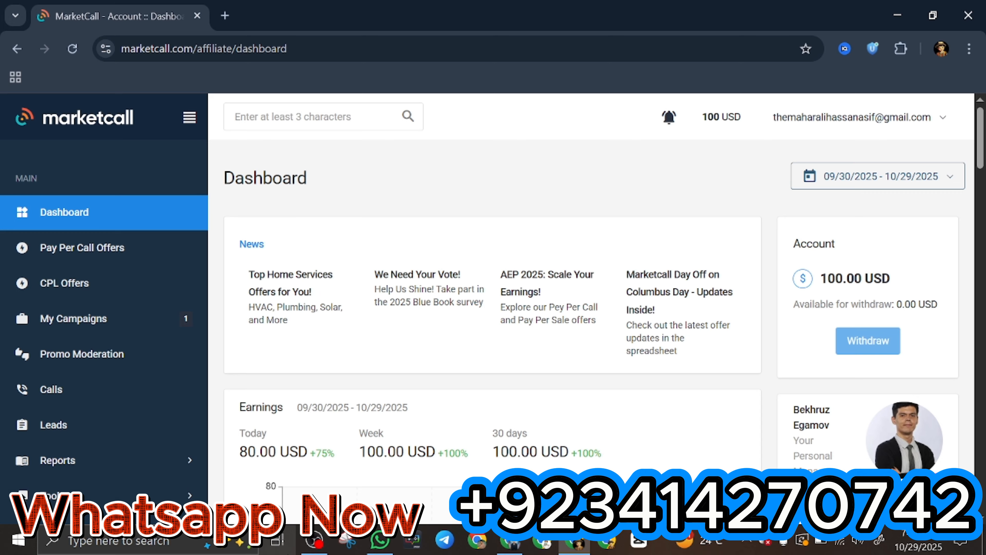
pyautogui.click(315, 540)
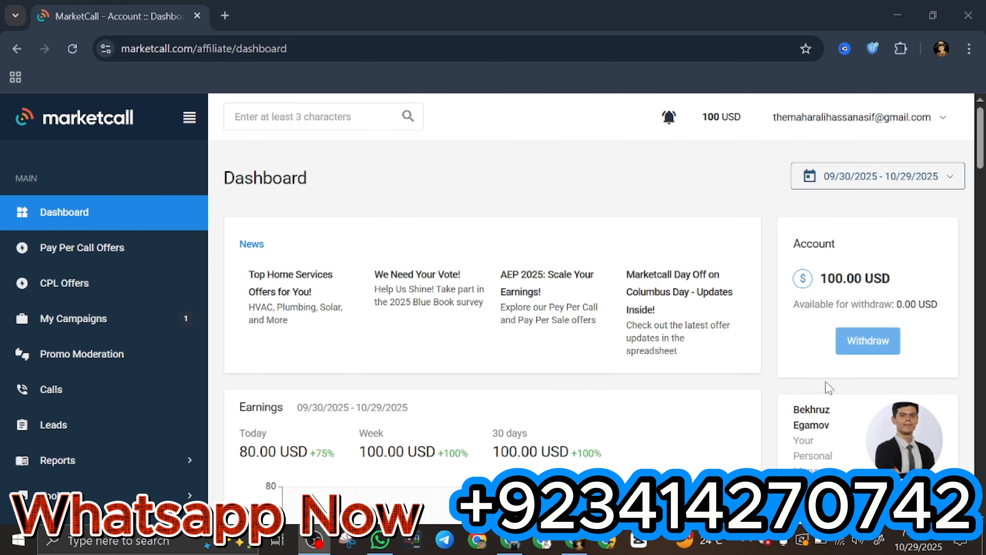